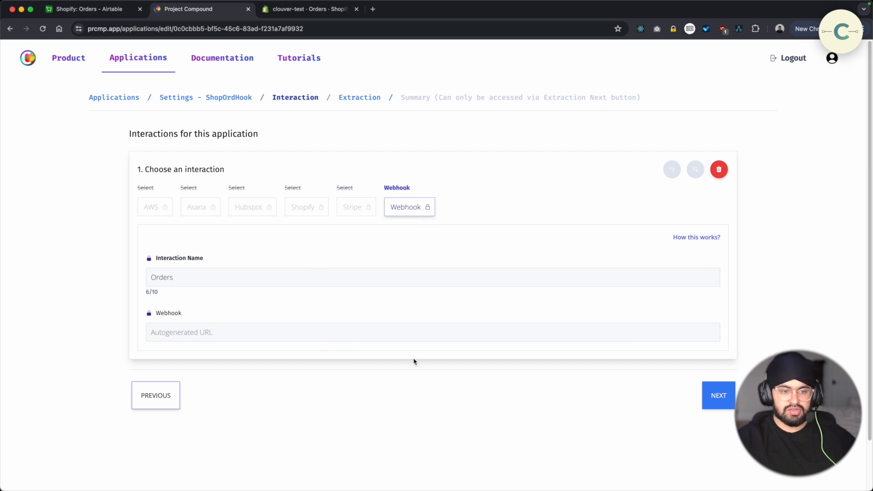
# Review the ShopOrdHook application's Extraction settings, then switch to Shopify and open the Webhooks page in the store's notification settings
pyautogui.click(363, 100)
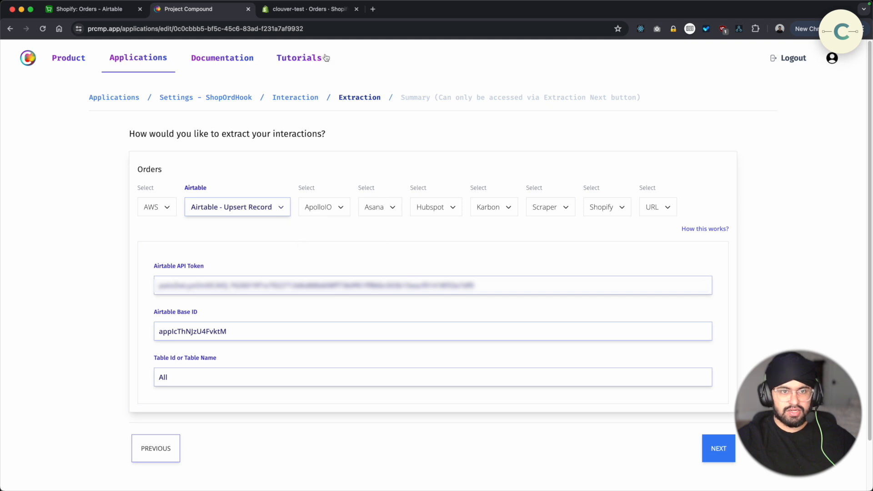
pyautogui.click(317, 10)
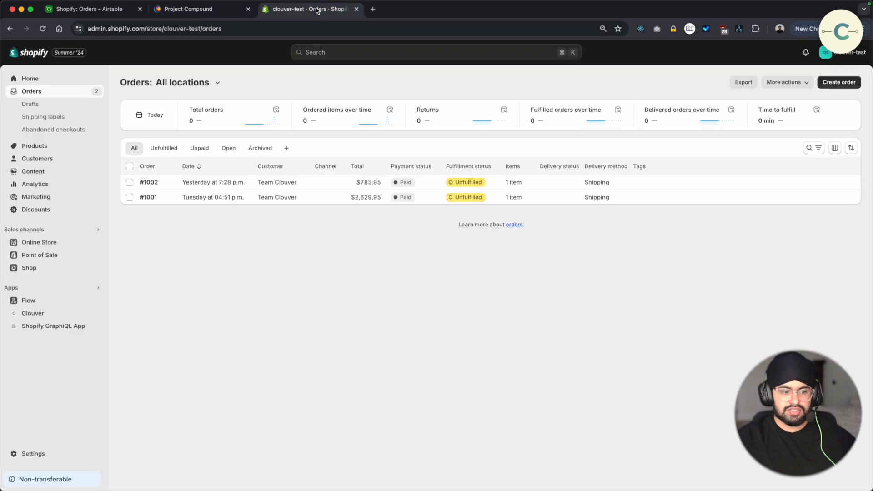
pyautogui.click(58, 453)
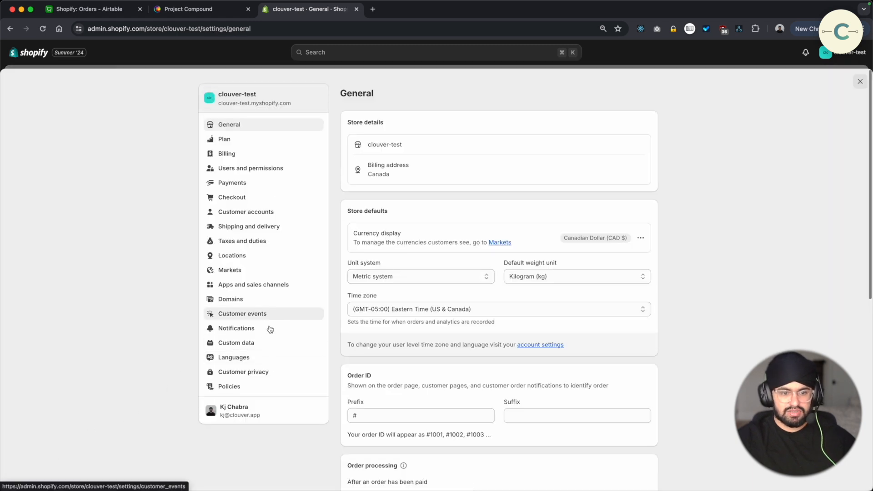
pyautogui.click(263, 329)
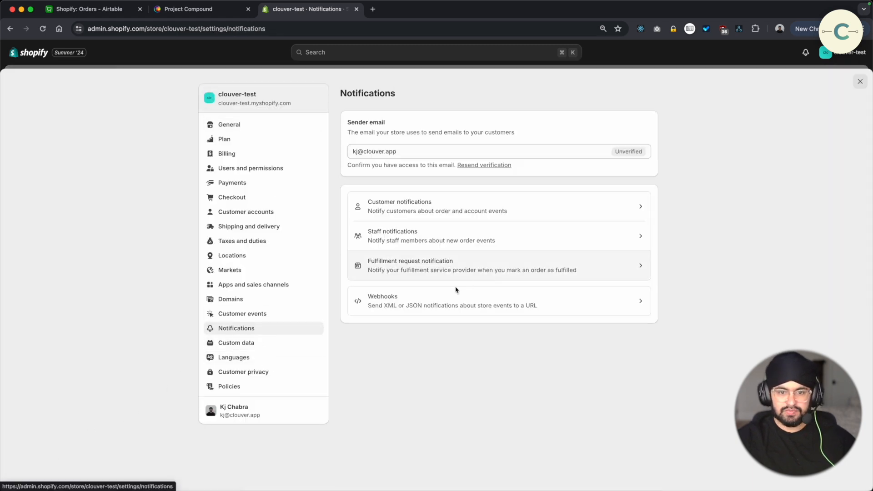
pyautogui.click(445, 300)
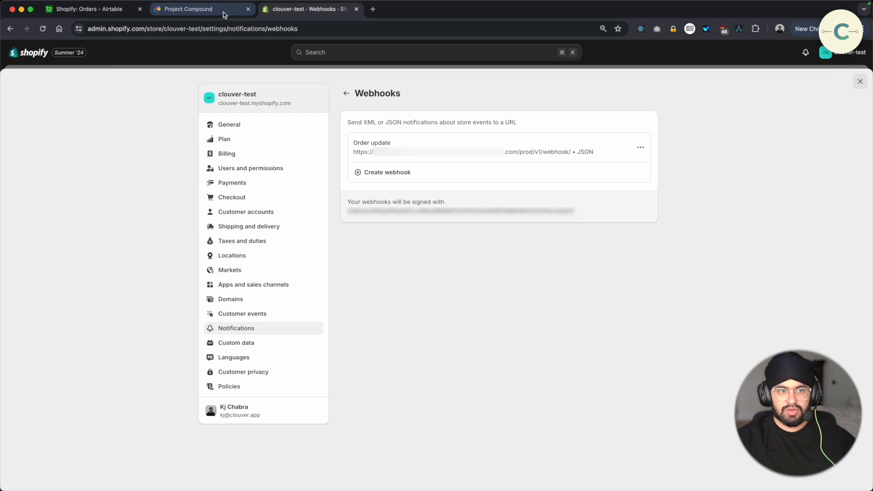
# Switch to Project Compound and copy the Orders webhook URL from the ShopOrdHook application's triggers
pyautogui.click(200, 9)
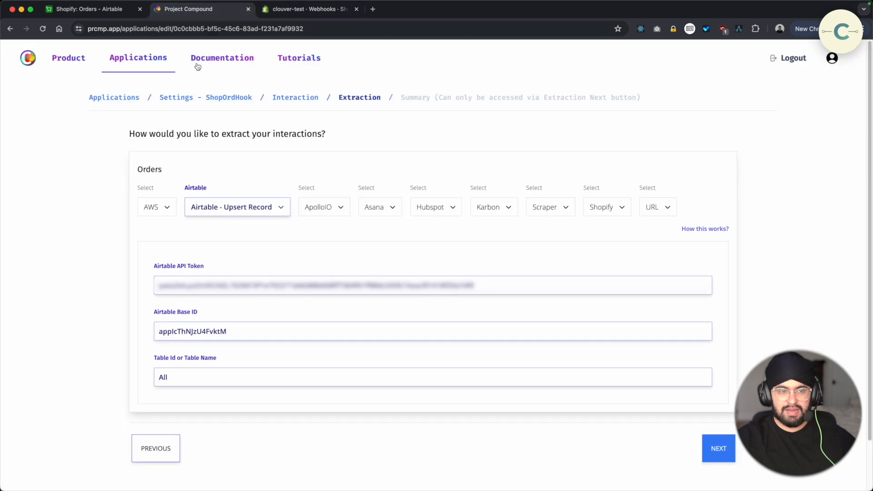
pyautogui.click(130, 98)
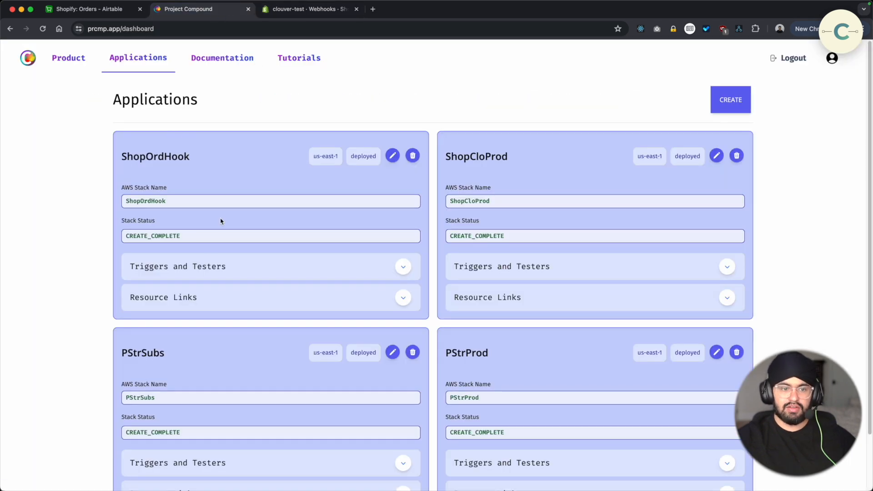
pyautogui.click(205, 262)
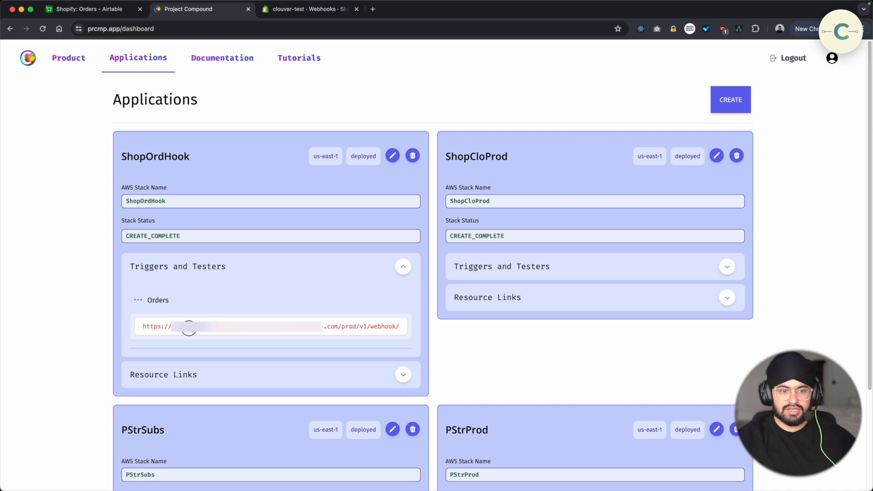
pyautogui.tripleClick(190, 327)
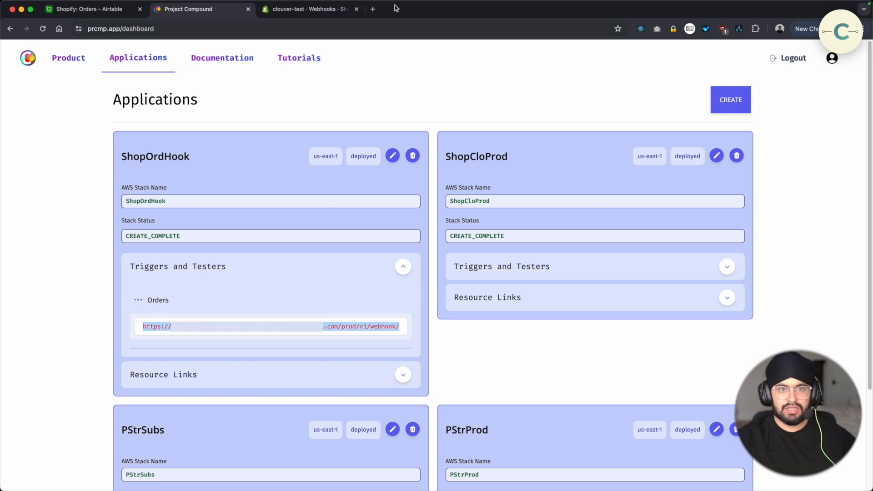
# Switch to Shopify and try adding a JSON webhook for Cart creation with the copied URL, discarding it without saving
pyautogui.click(339, 10)
pyautogui.click(373, 175)
pyautogui.click(339, 271)
pyautogui.press('super+v')
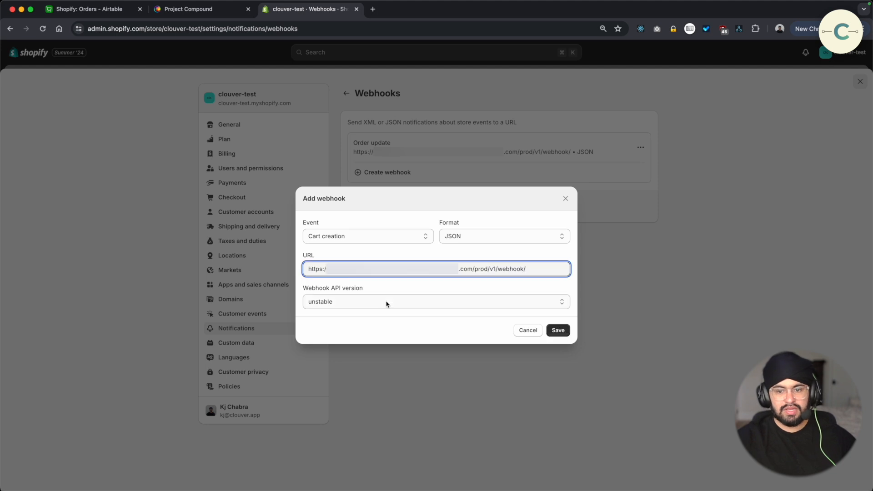
pyautogui.click(518, 331)
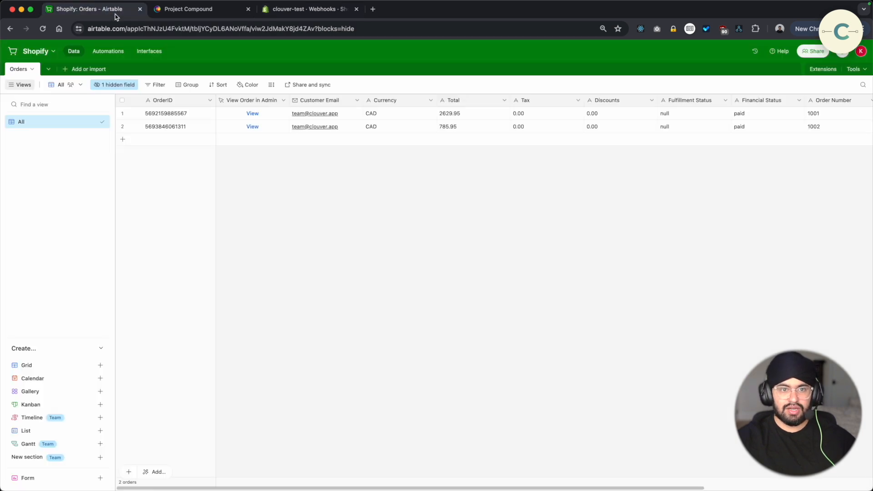
# Switch to Airtable to review the existing records in the Orders table, and return to Shopify
pyautogui.click(113, 13)
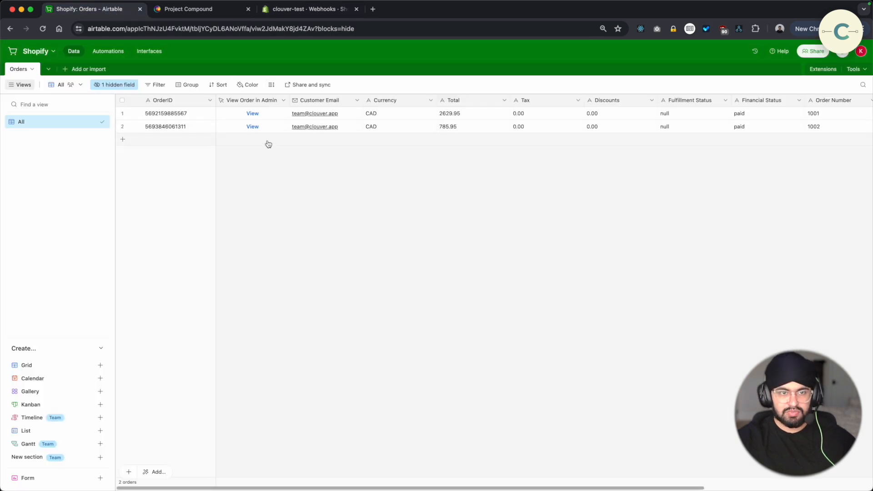
pyautogui.click(264, 10)
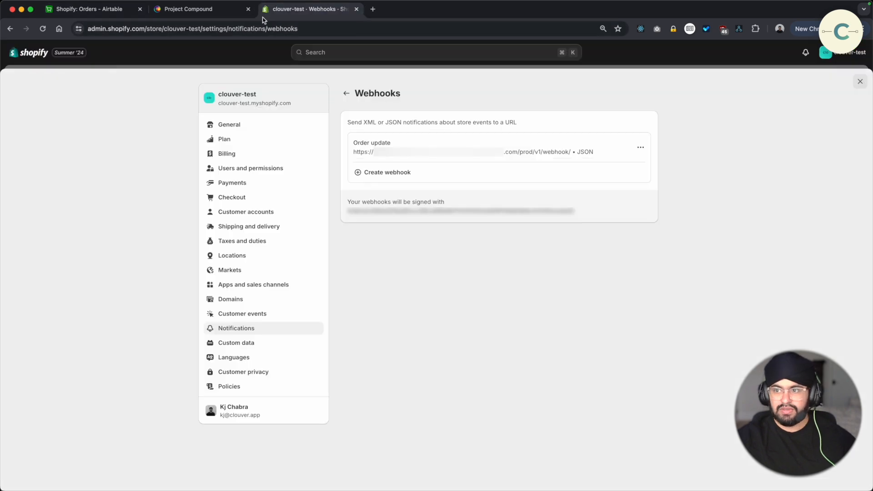
# Start a new order for the Team Clouver customer with the products Main Snowboard and The Collection Snowboard: Hydrogen
pyautogui.click(859, 83)
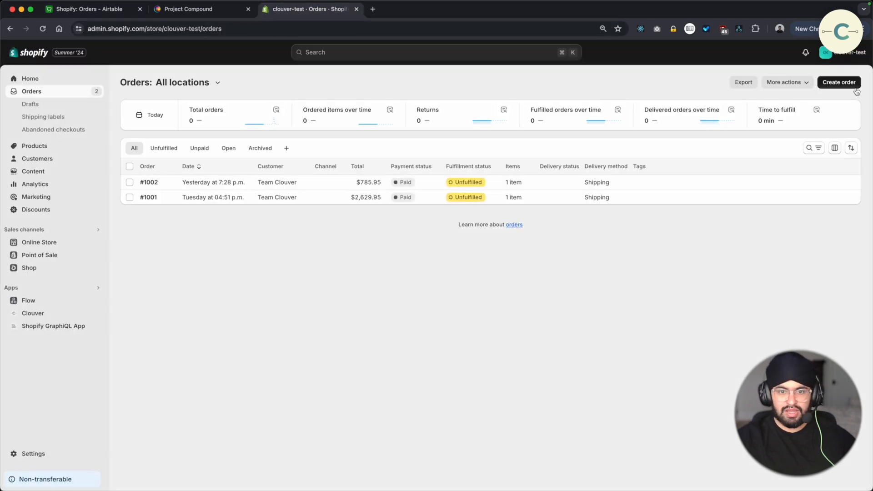
pyautogui.click(832, 87)
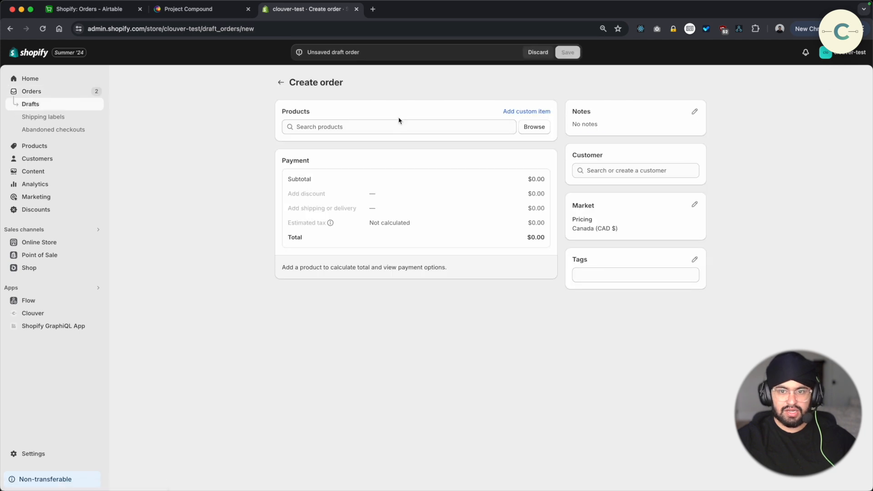
pyautogui.click(535, 128)
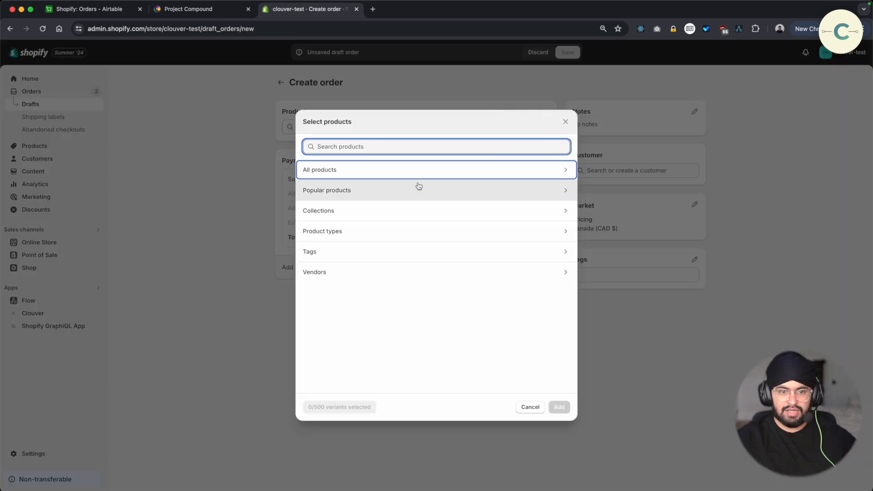
pyautogui.click(390, 177)
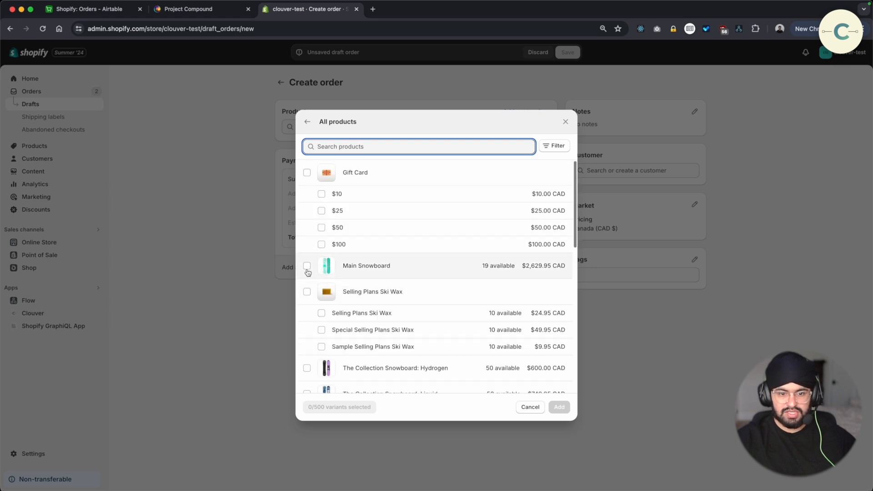
pyautogui.click(308, 273)
pyautogui.click(307, 368)
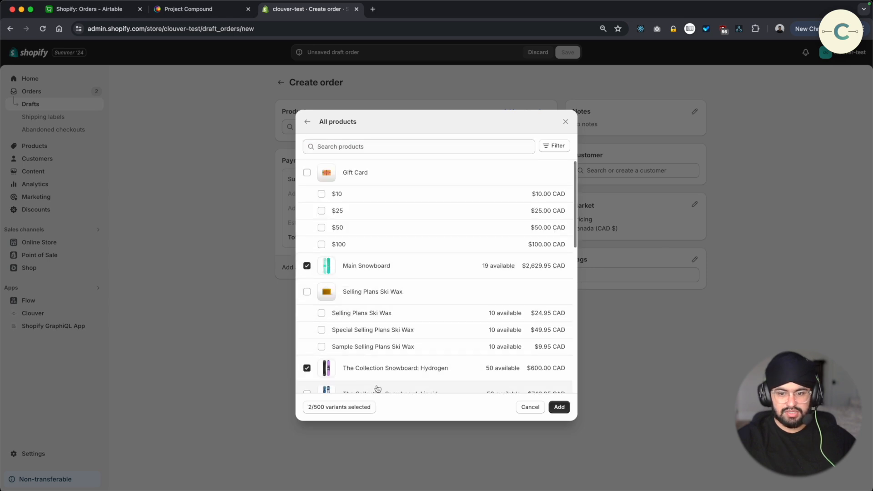
pyautogui.click(560, 407)
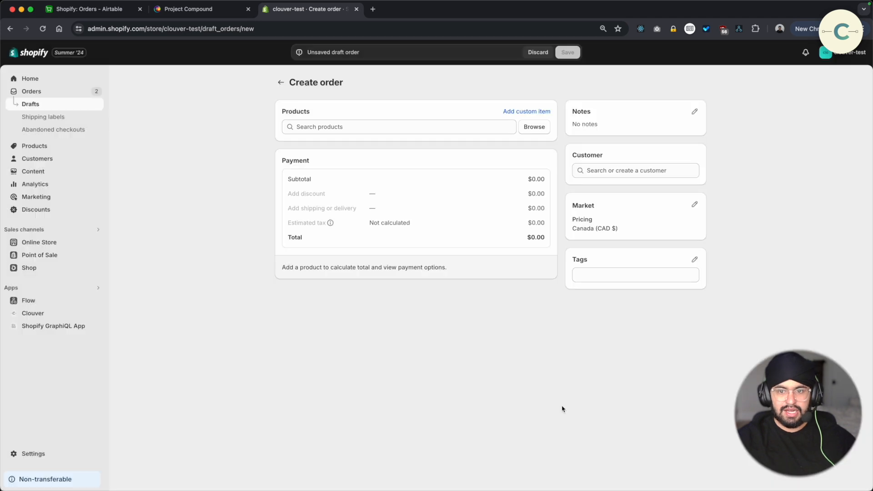
pyautogui.click(599, 172)
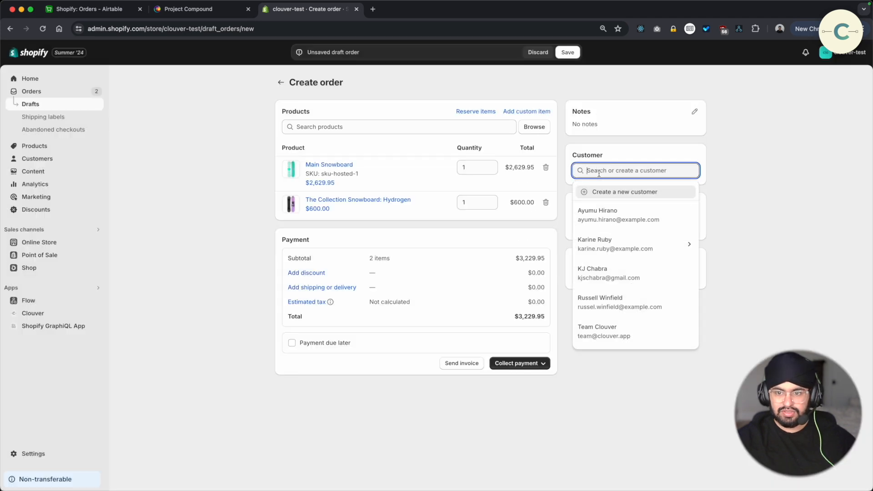
pyautogui.click(610, 336)
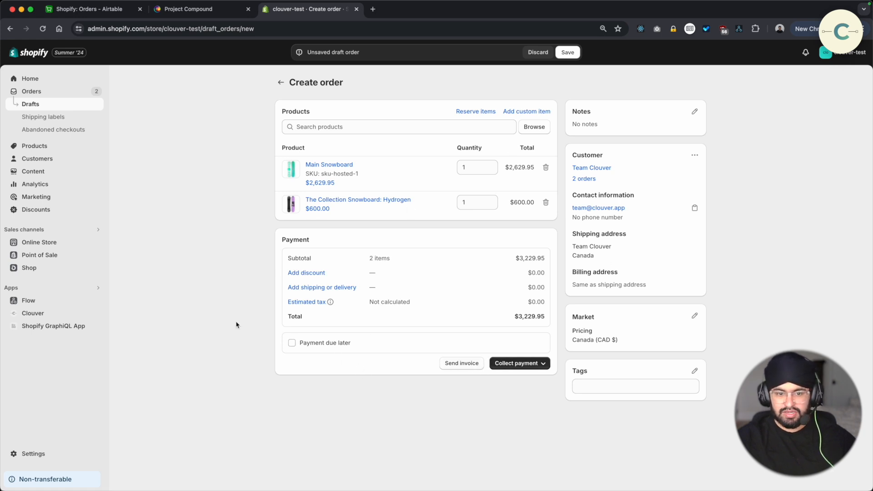
# Make the payment due later with the terms Due on fulfillment, and create the order
pyautogui.click(340, 344)
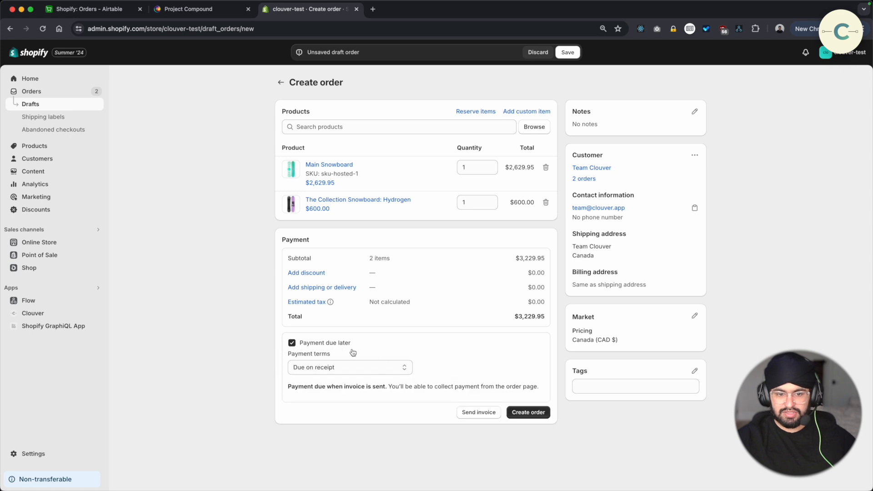
pyautogui.click(387, 367)
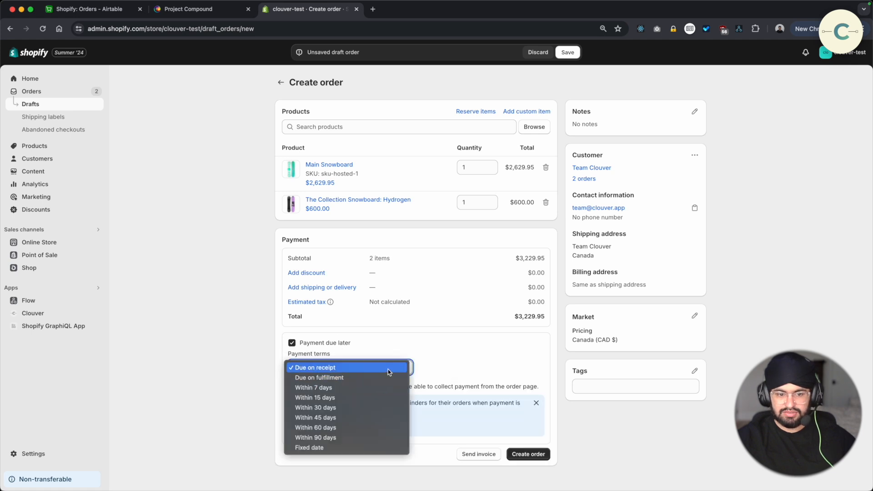
pyautogui.click(402, 384)
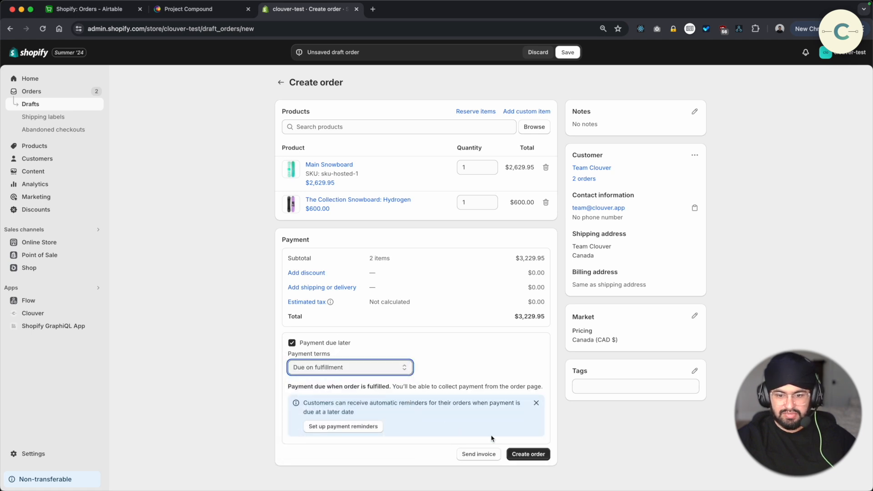
pyautogui.click(522, 456)
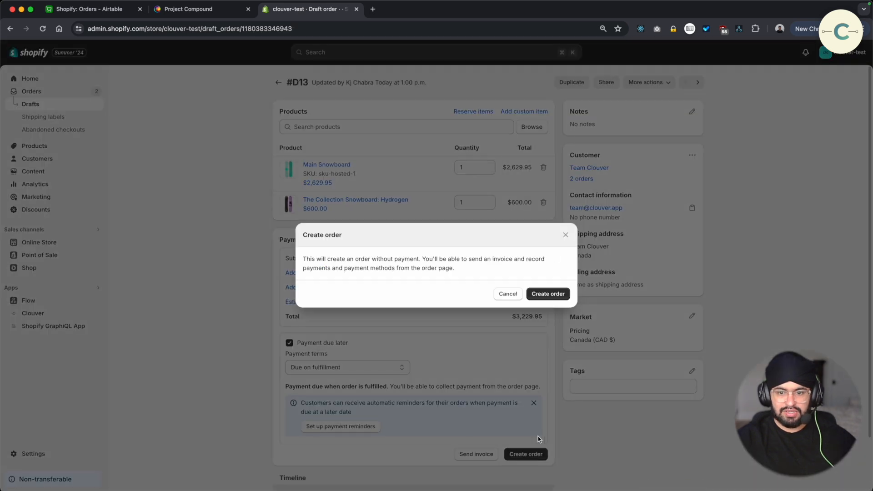
pyautogui.click(553, 296)
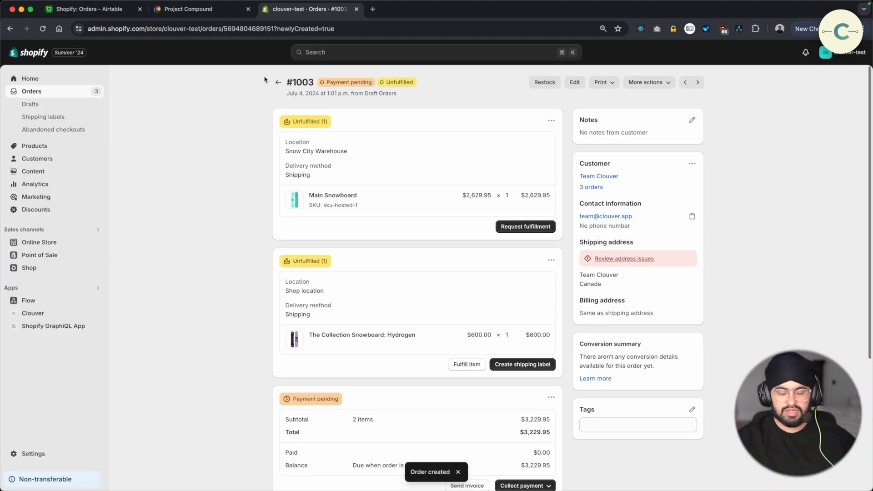
# Switch to Airtable and refresh the Orders table to check for the newly created order
pyautogui.click(116, 15)
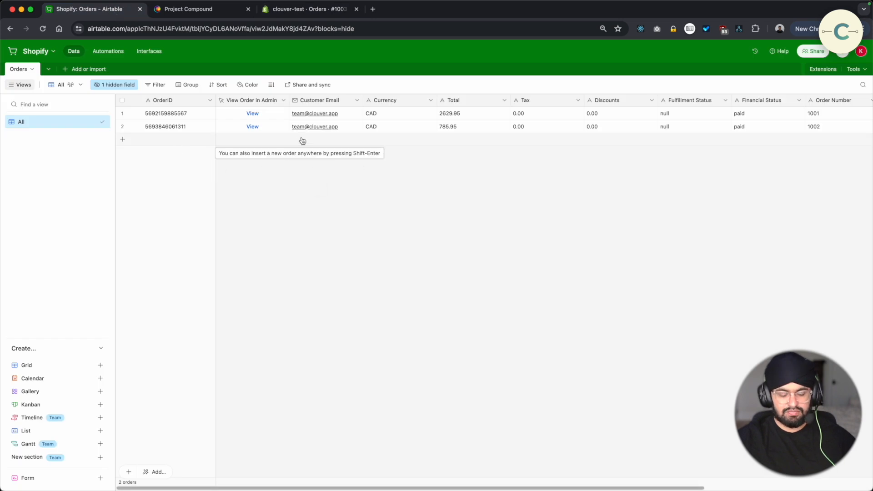
pyautogui.press('super+r')
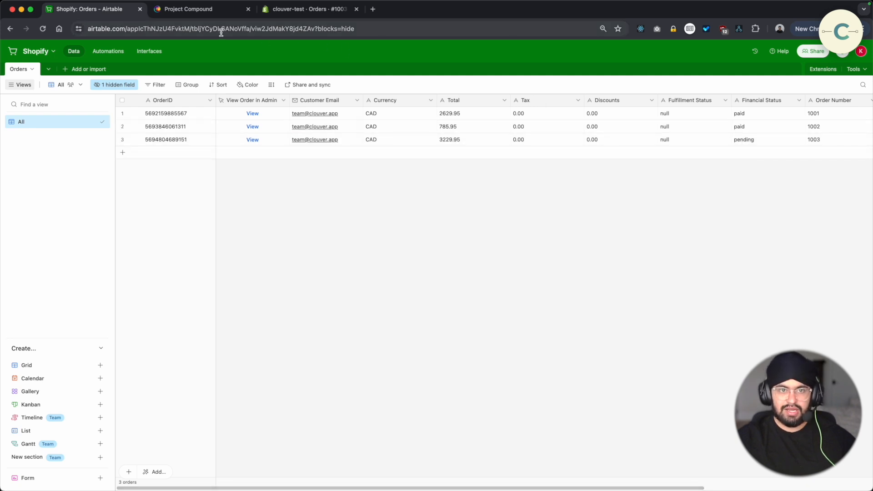
# Switch to Shopify and mark the new order's pending payment as paid
pyautogui.click(319, 14)
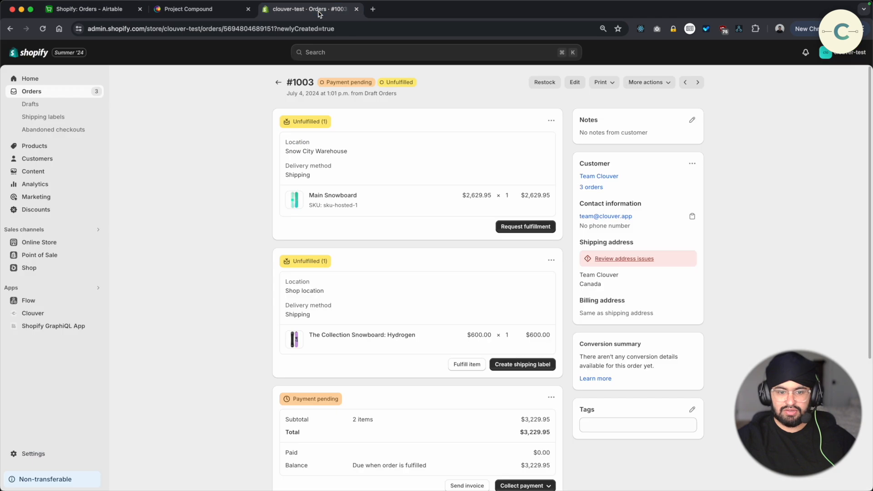
pyautogui.scroll(-3, 546, 392)
pyautogui.click(517, 407)
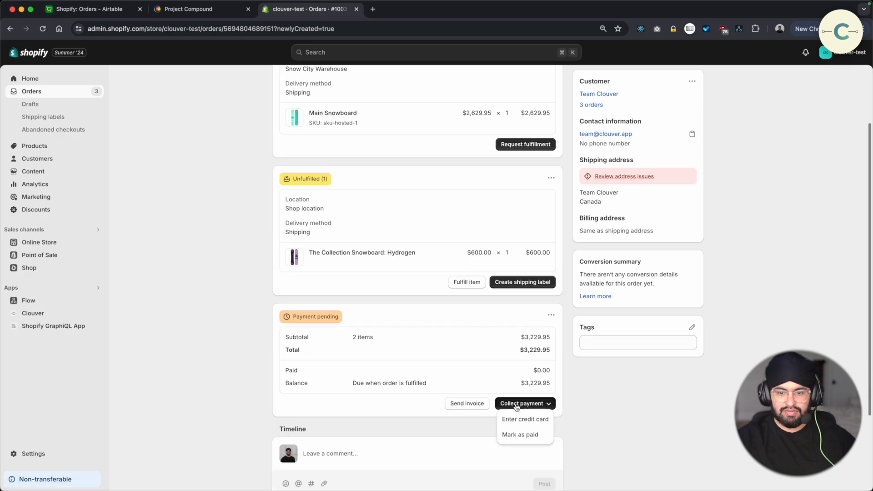
pyautogui.click(526, 437)
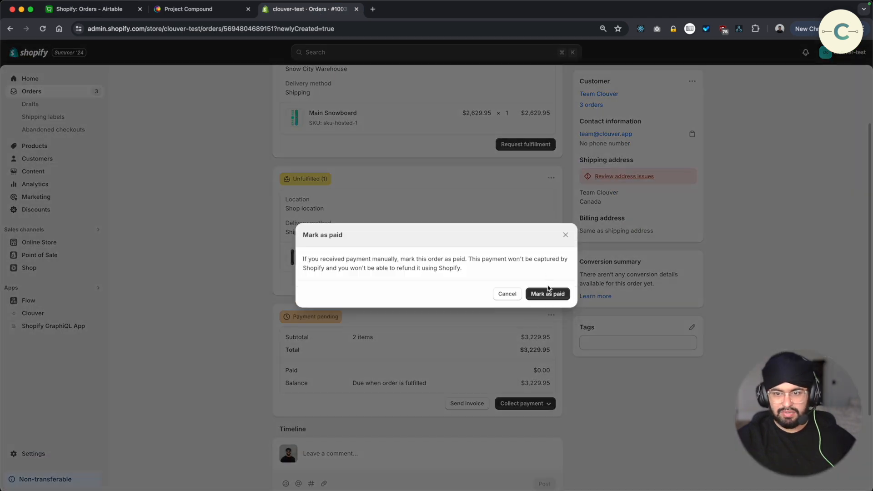
pyautogui.click(549, 295)
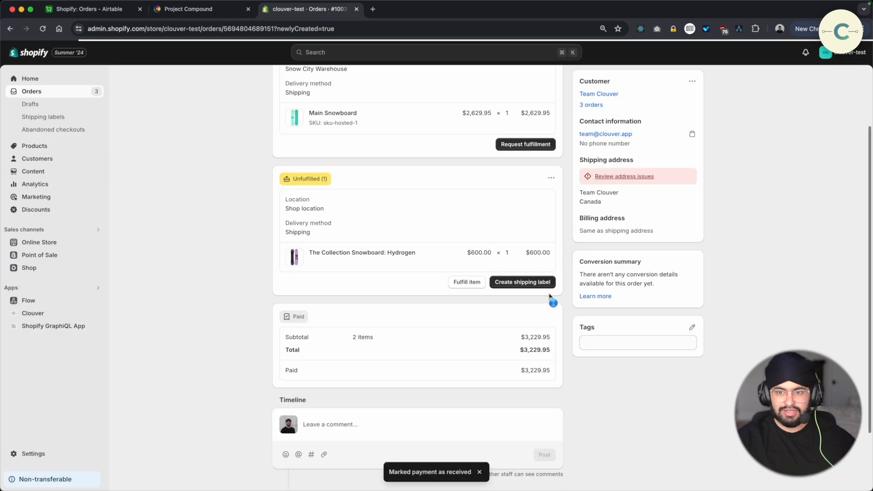
# Review the new order's shipping address issues and open the current address for editing
pyautogui.click(621, 178)
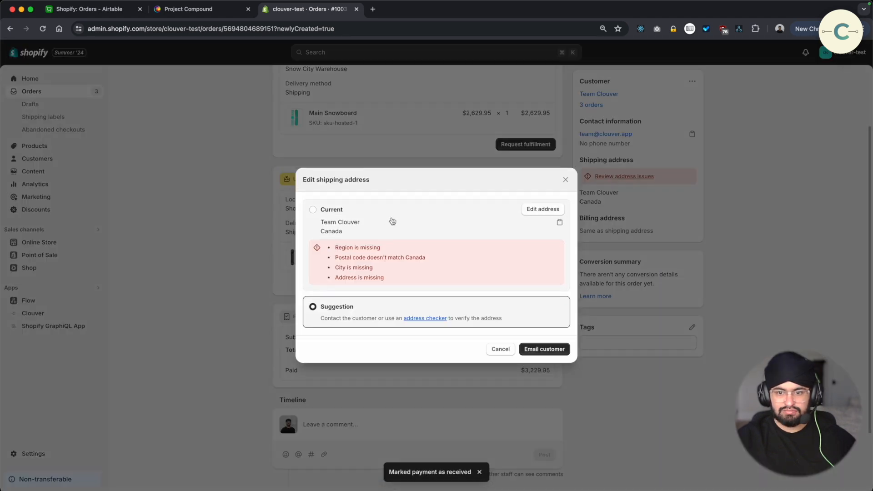
pyautogui.click(539, 211)
pyautogui.click(384, 252)
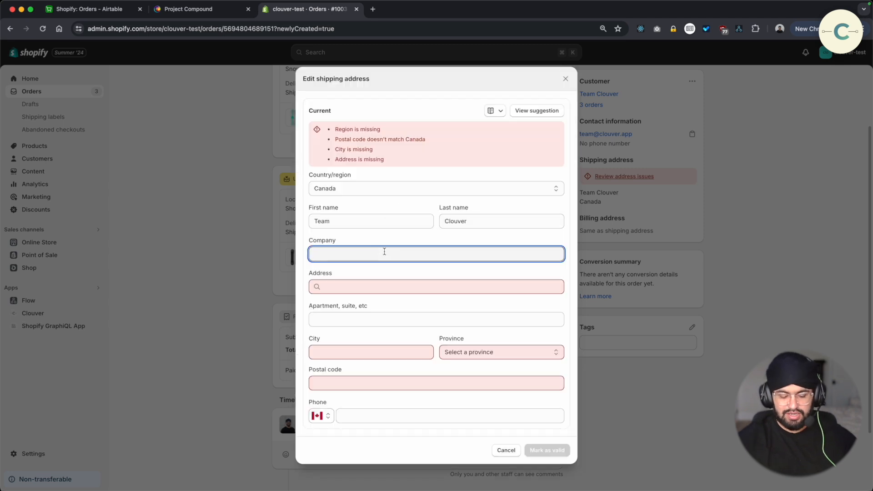
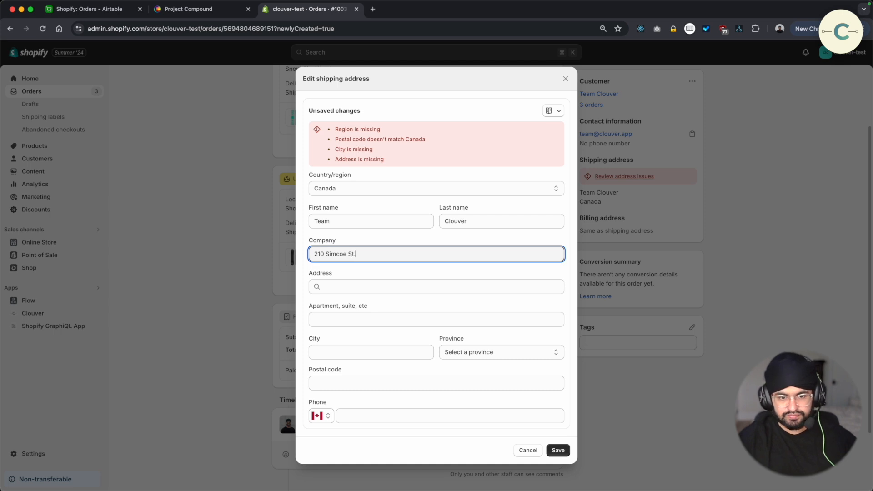
pyautogui.press('Tab')
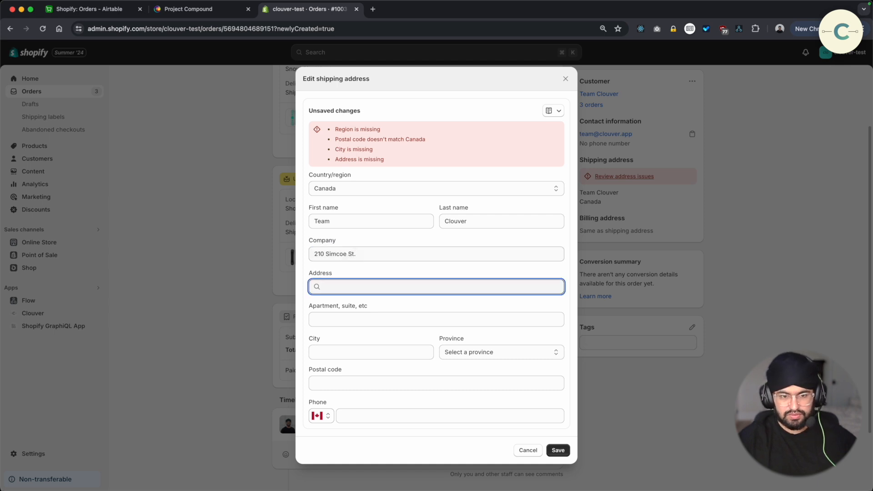
pyautogui.hotkey('shift', 'Tab')
pyautogui.press('BackSpace')
# Fill in the customer's street address using the matching address suggestion, and save the shipping address
pyautogui.press('Tab')
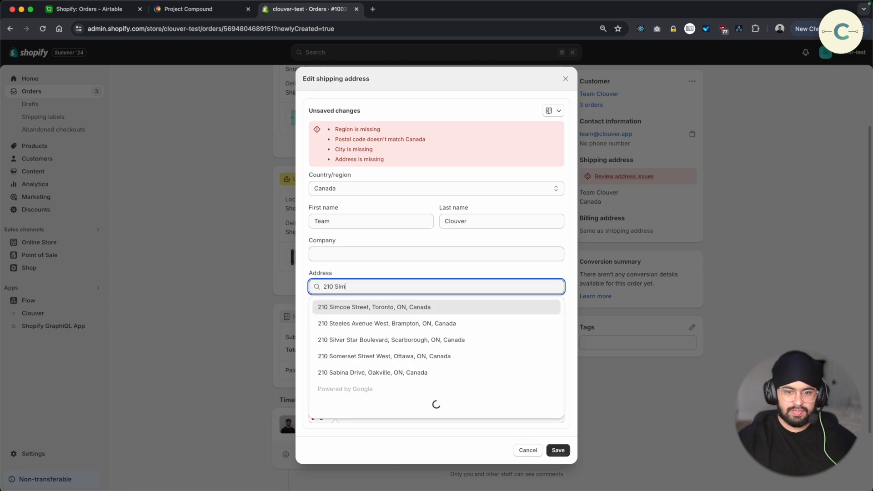
pyautogui.click(400, 308)
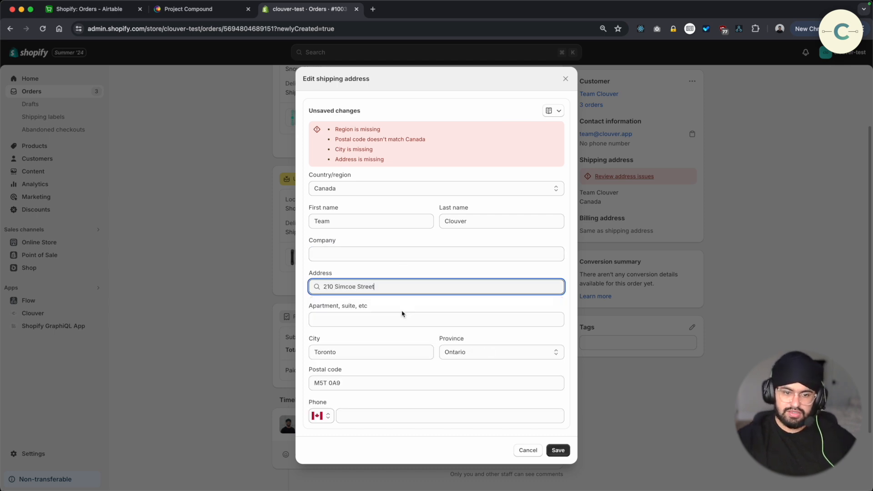
pyautogui.click(558, 450)
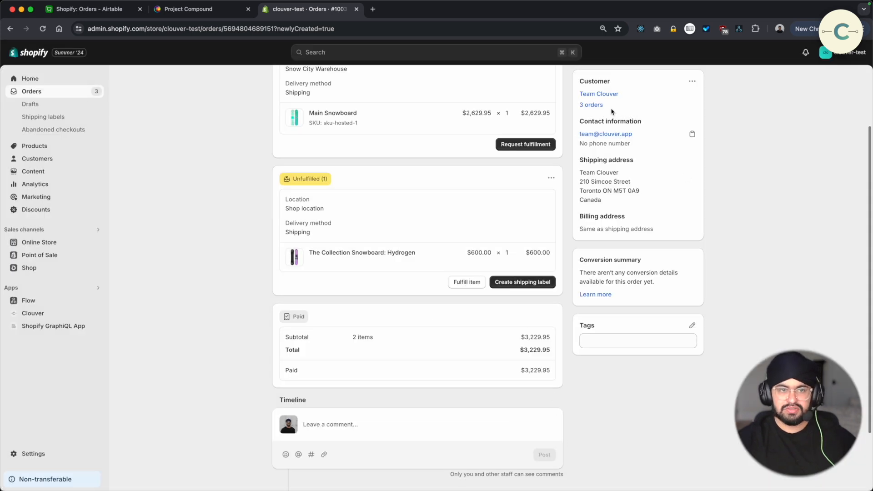
# Switch to Airtable and check the Shipping Address field of the newest record in the Orders table
pyautogui.click(99, 15)
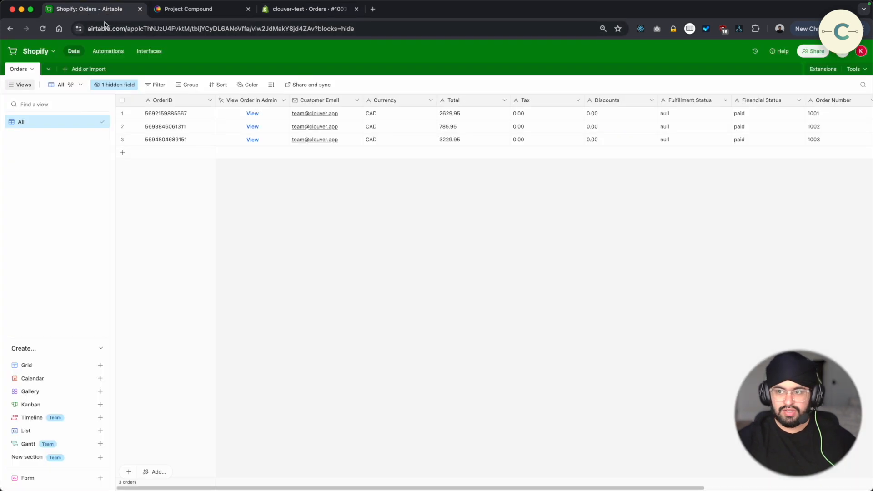
pyautogui.hscroll(5, 591, 319)
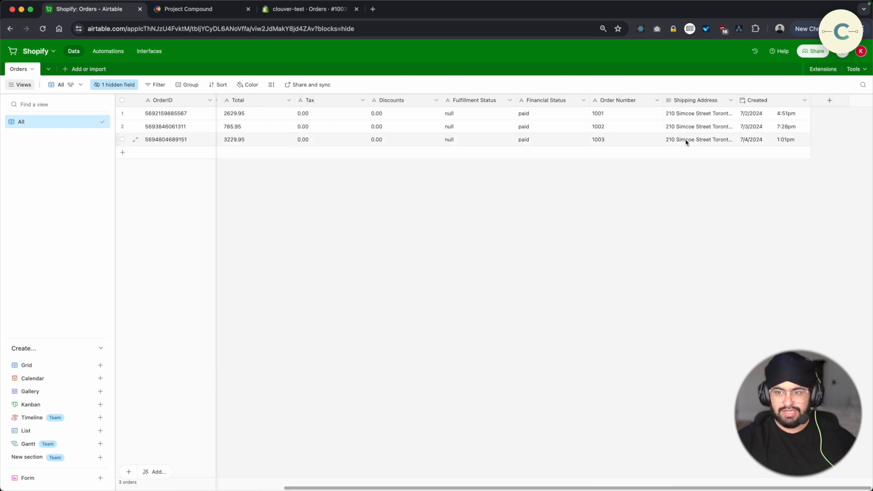
pyautogui.click(687, 142)
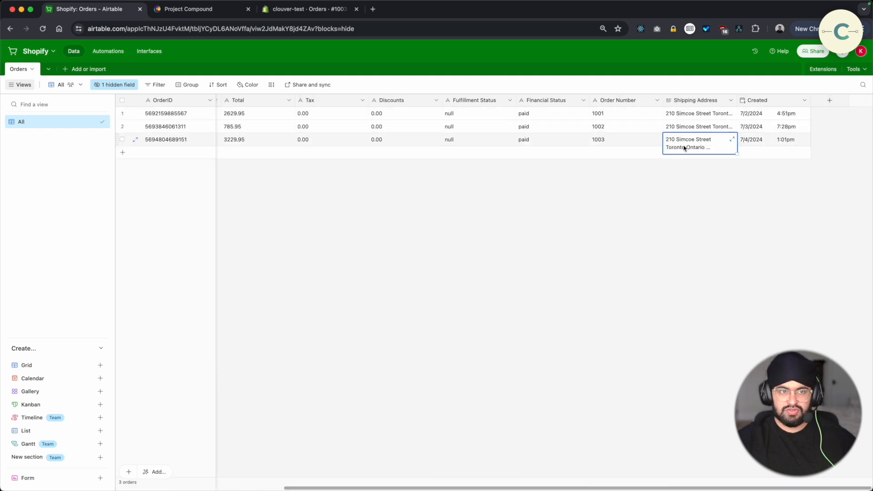
# Switch to Shopify, replace the order's shipping address with a different suggested street address, and save it
pyautogui.click(308, 14)
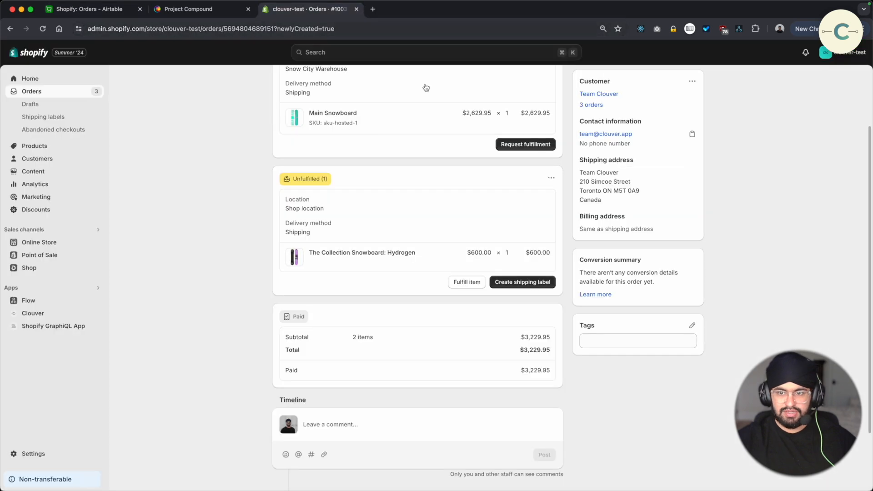
pyautogui.scroll(1, 677, 180)
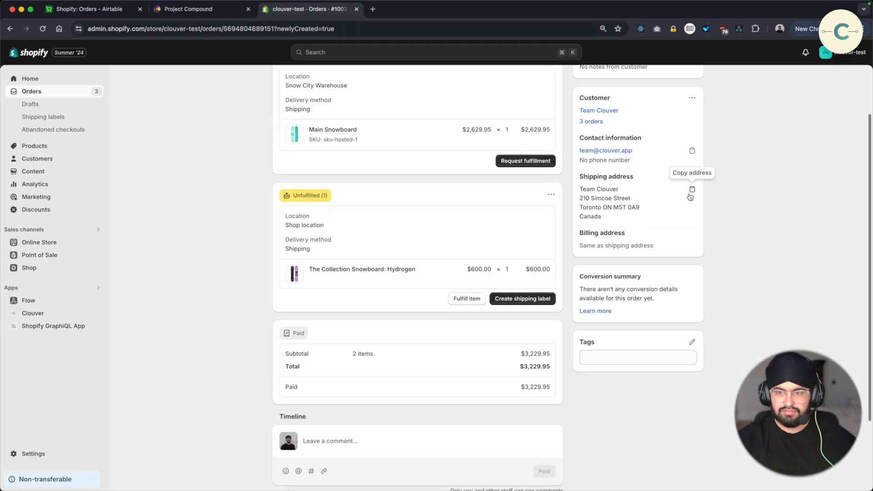
pyautogui.click(693, 98)
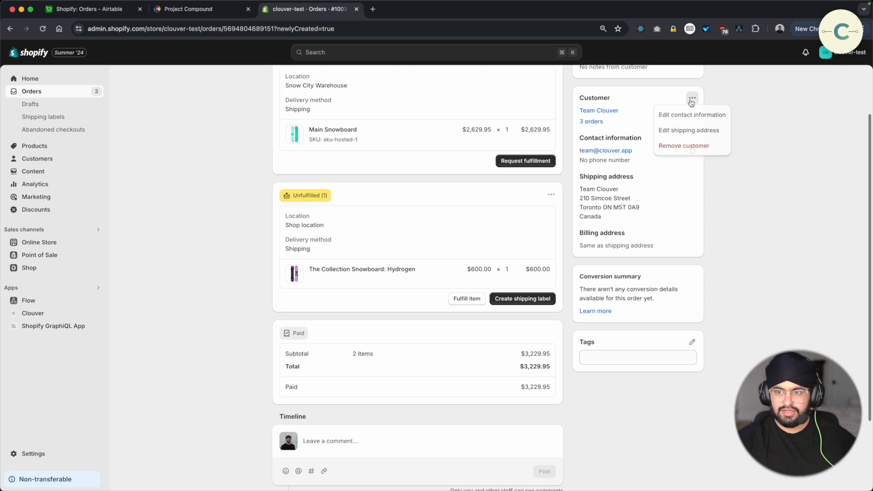
pyautogui.click(688, 130)
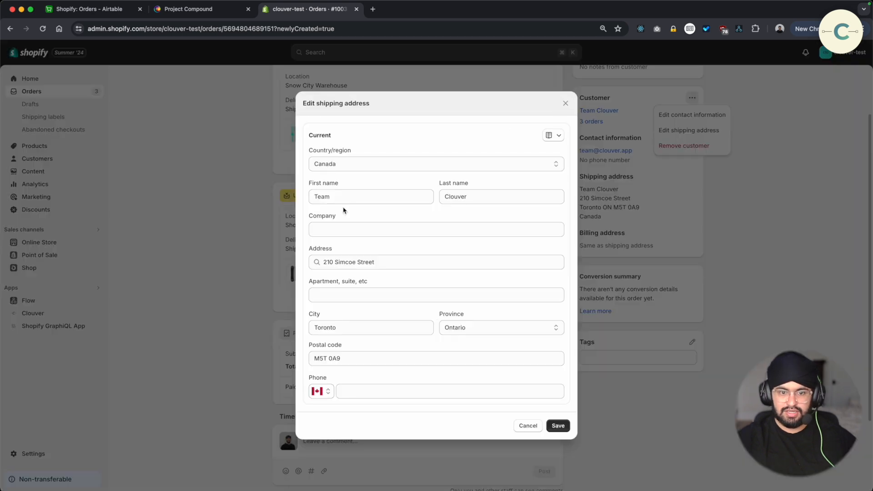
pyautogui.click(427, 262)
pyautogui.press('super+a')
pyautogui.press('BackSpace')
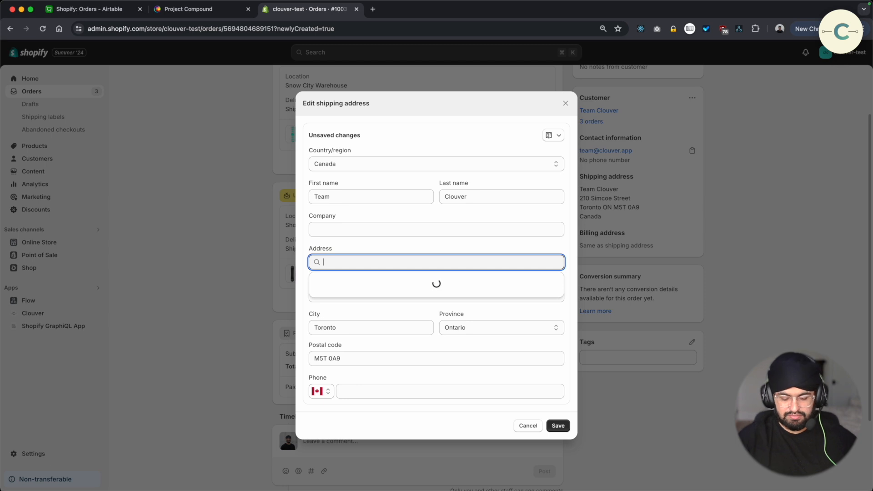
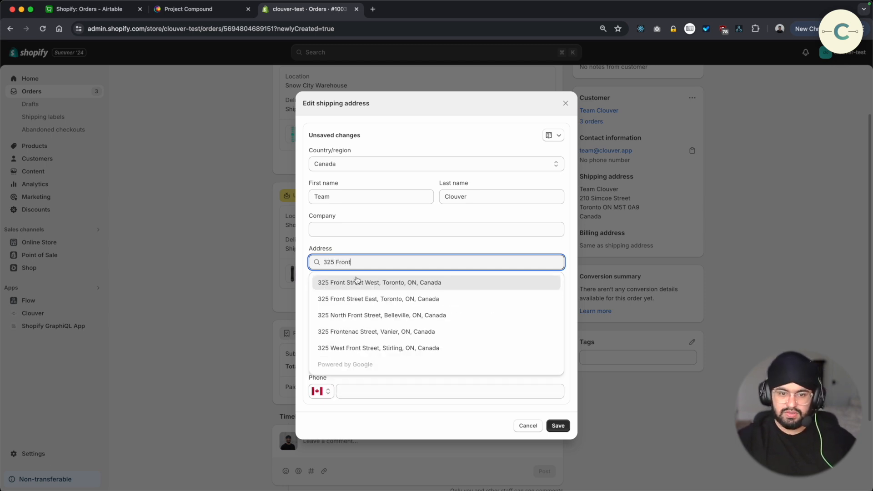
pyautogui.click(357, 283)
pyautogui.click(558, 426)
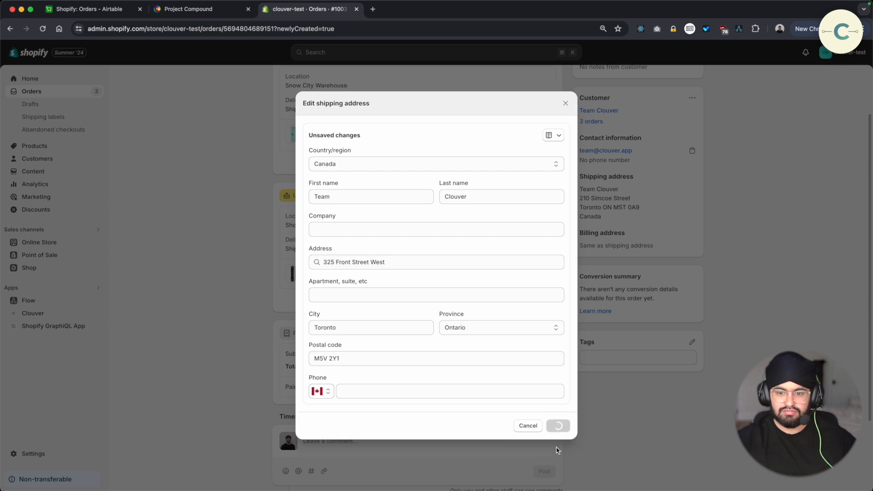
# Switch to Airtable and look at the options of the All view, including Download CSV
pyautogui.hotkey('ctrl', 'Tab')
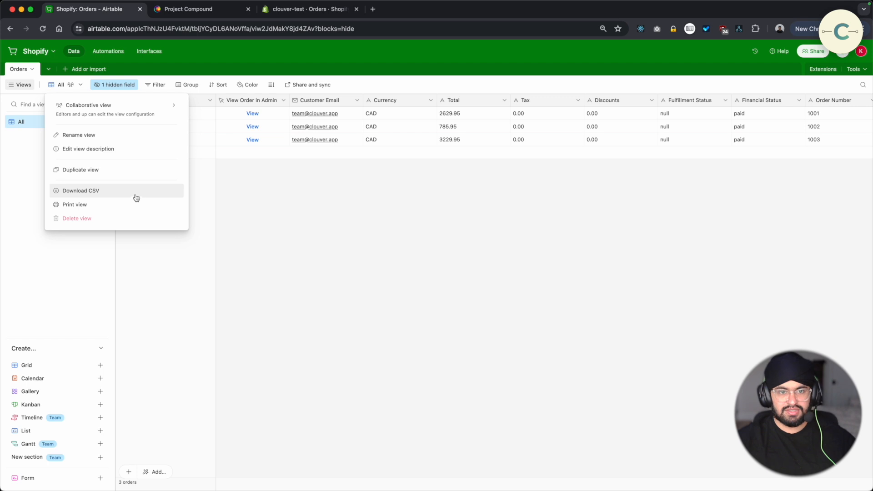
pyautogui.click(236, 192)
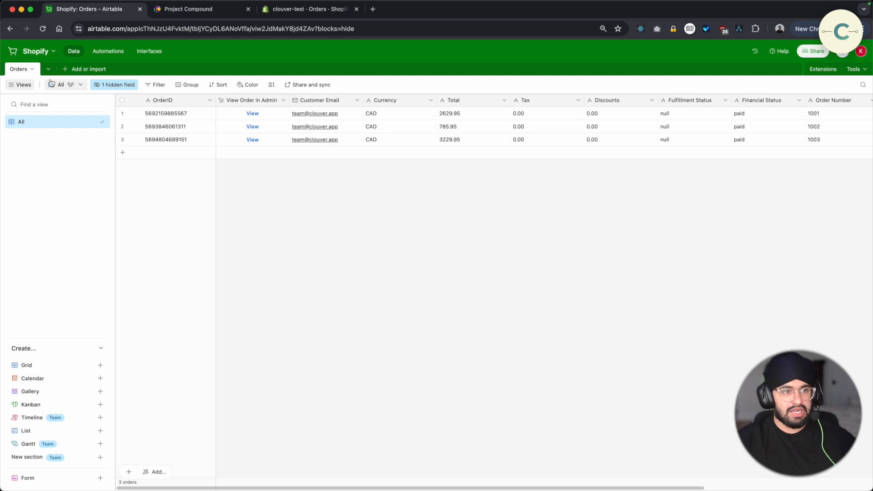
pyautogui.moveTo(75, 88)
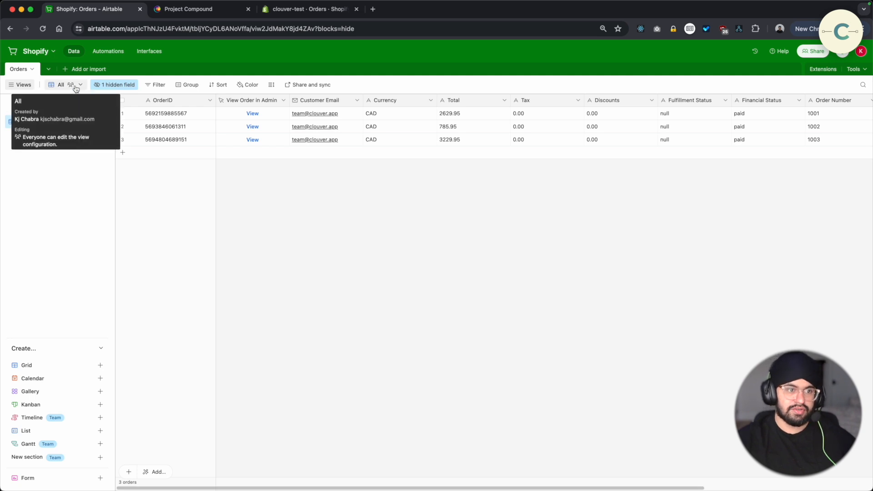
pyautogui.click(76, 88)
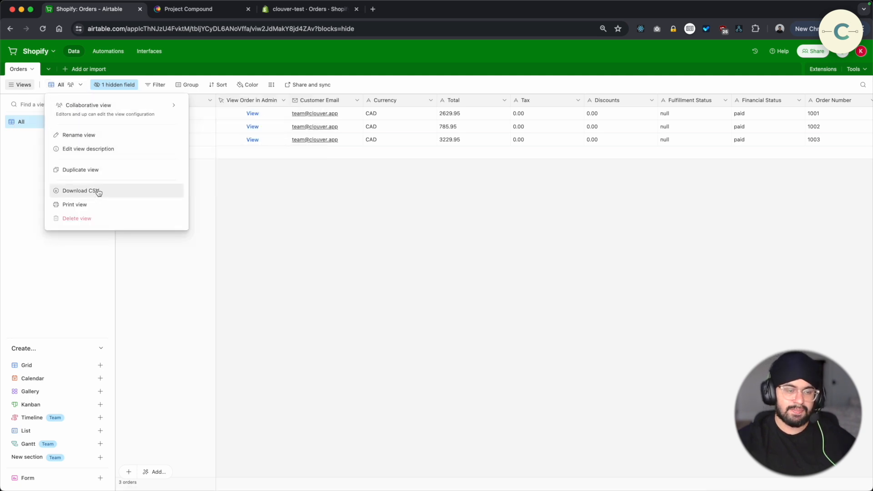
pyautogui.click(359, 217)
# Add a filter condition to the Orders view on the Created field with the operator is after
pyautogui.click(160, 86)
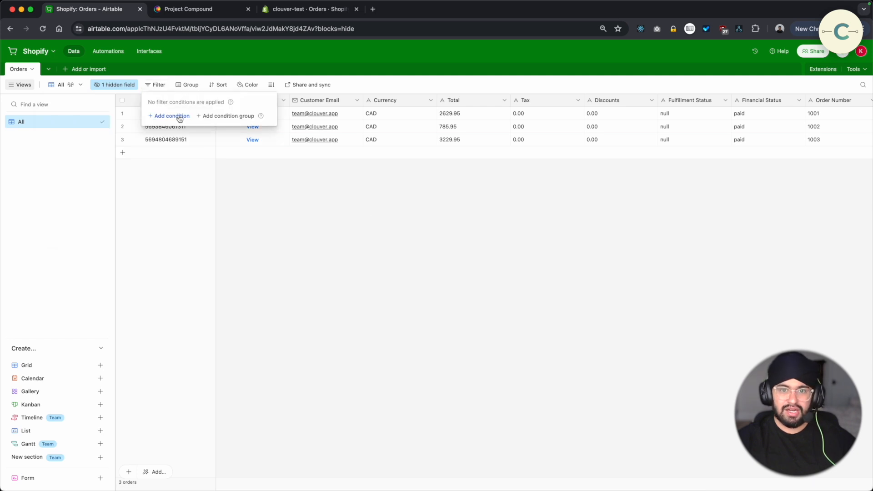
pyautogui.click(180, 117)
pyautogui.click(219, 117)
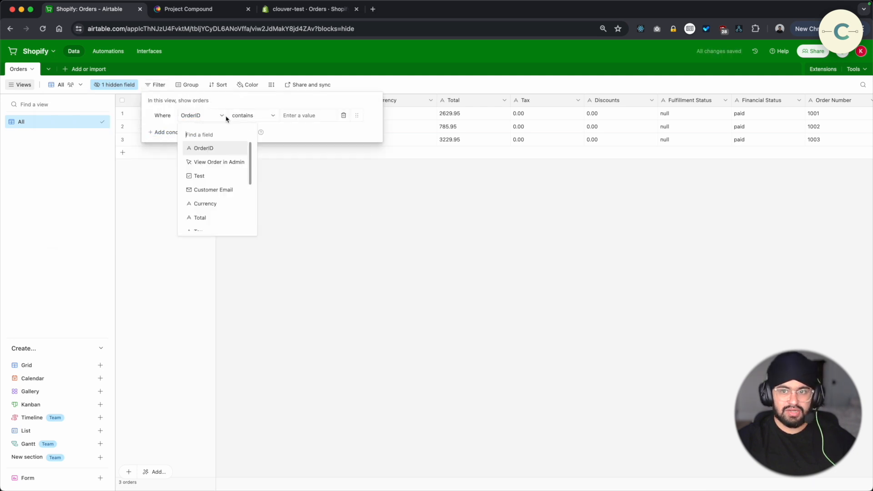
pyautogui.scroll(-5, 220, 196)
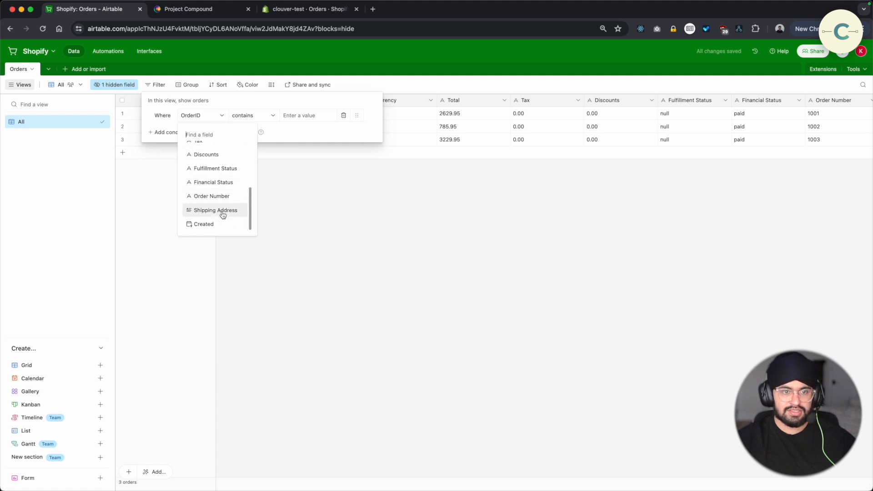
pyautogui.click(218, 224)
pyautogui.click(267, 120)
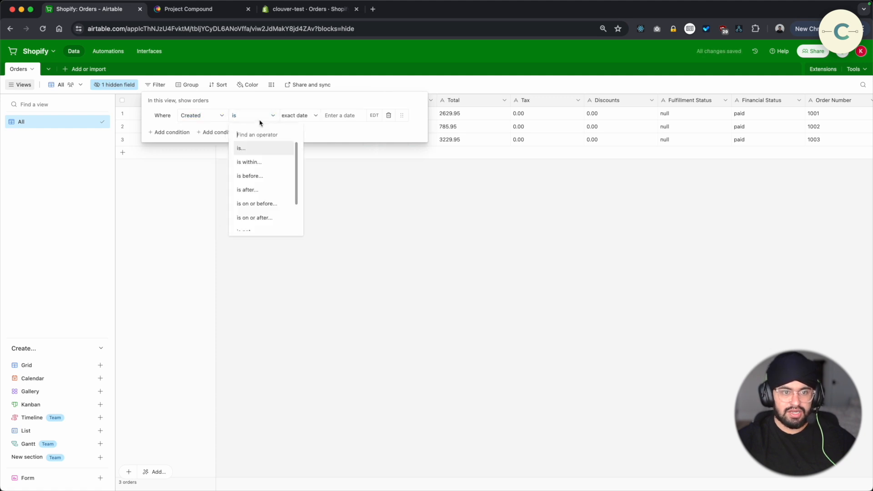
pyautogui.click(264, 191)
# Set the Created filter to compare against the exact date 7/4/2024
pyautogui.click(296, 115)
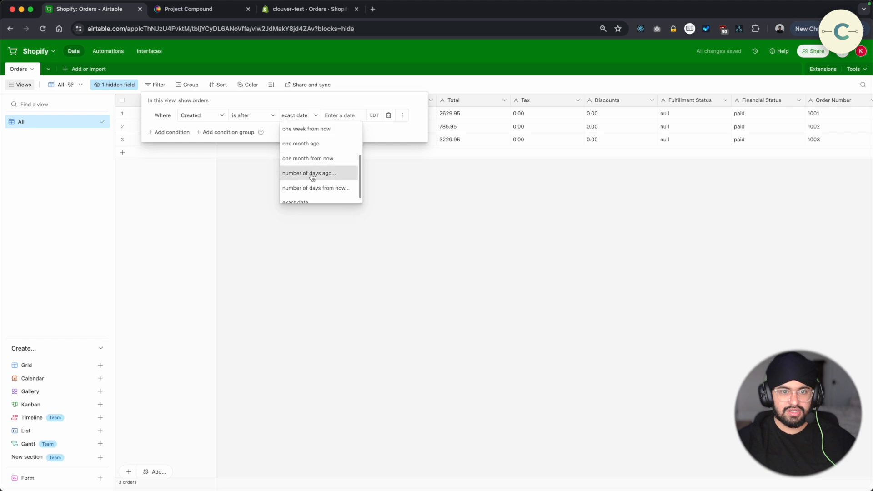
pyautogui.scroll(3, 313, 148)
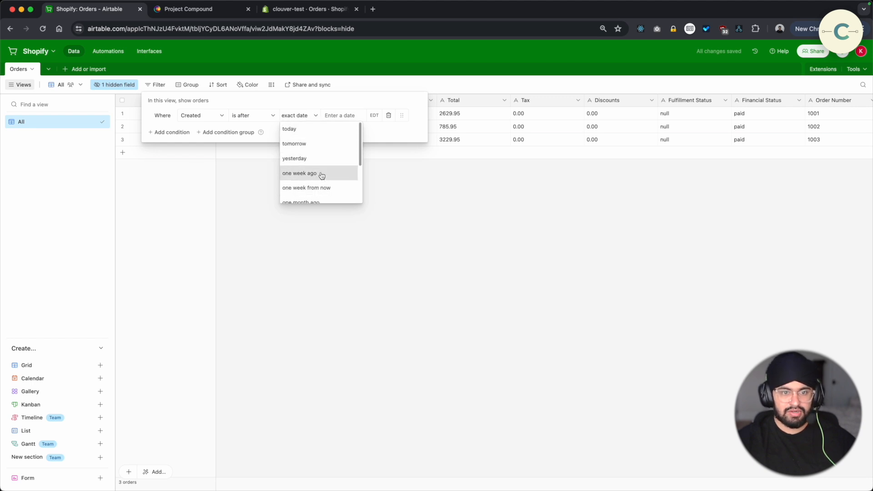
pyautogui.scroll(-1, 322, 188)
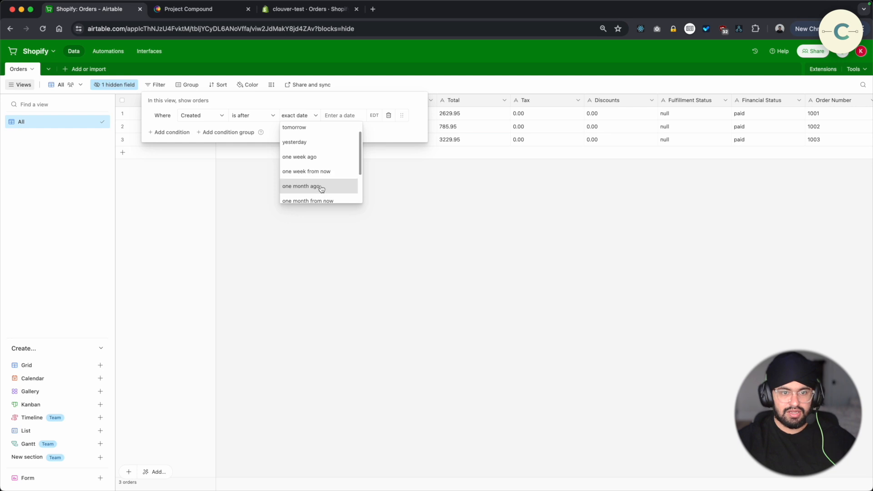
pyautogui.scroll(-2, 322, 188)
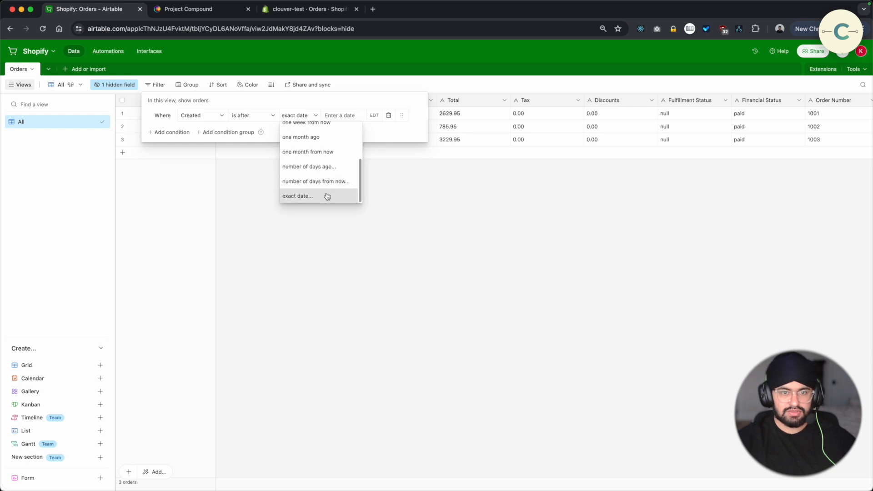
pyautogui.click(327, 196)
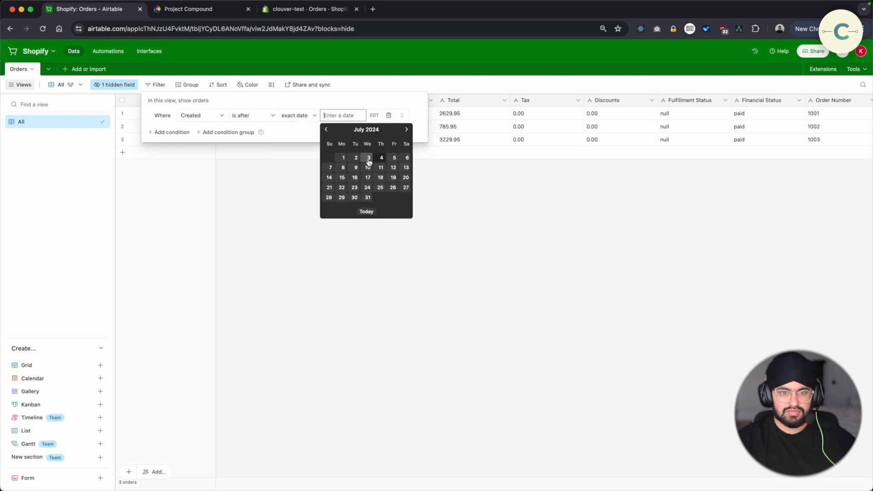
pyautogui.click(380, 159)
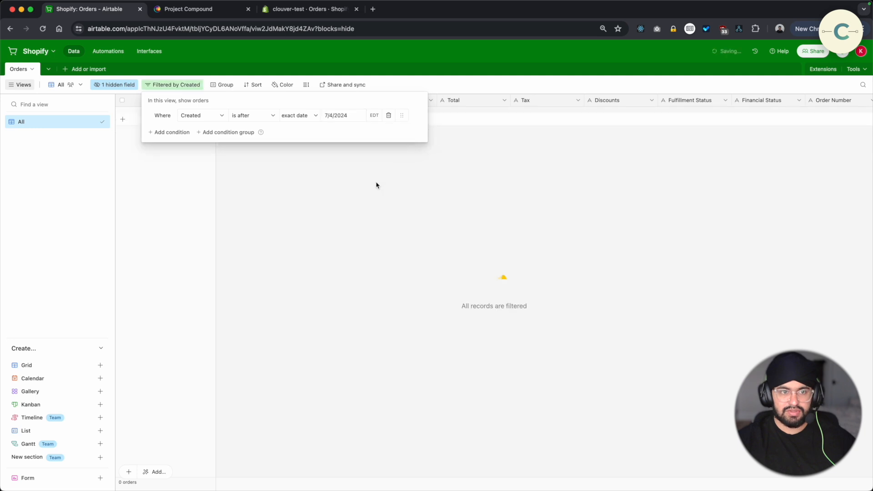
pyautogui.click(373, 166)
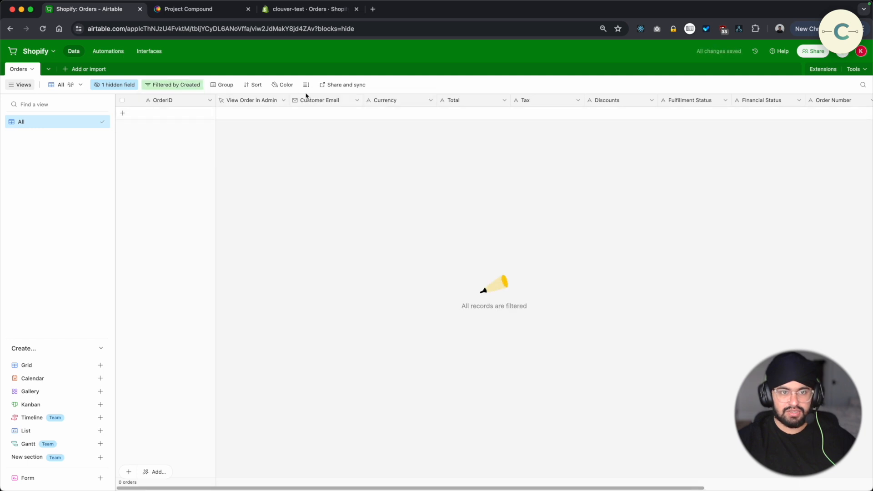
# Change the Created filter's date to 7/3/2024
pyautogui.click(182, 85)
pyautogui.click(337, 116)
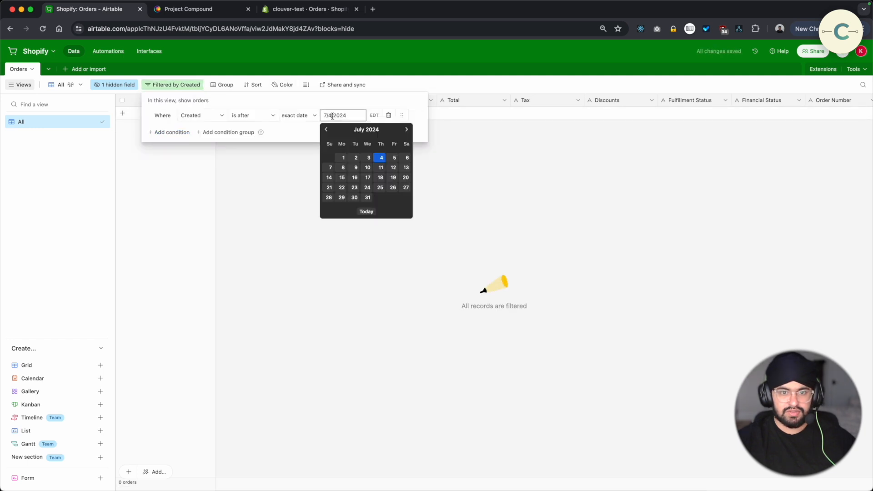
pyautogui.click(372, 158)
pyautogui.click(386, 178)
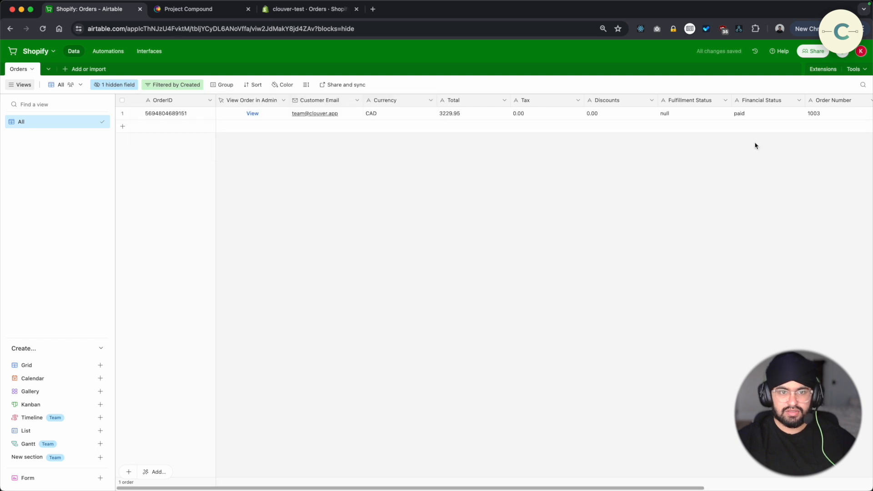
# Look across the filtered order record's fields from Tax through to Created
pyautogui.click(537, 116)
pyautogui.press('Right')
pyautogui.press('Right')
pyautogui.press('Right')
pyautogui.press('Right')
pyautogui.press('Right')
pyautogui.press('Right')
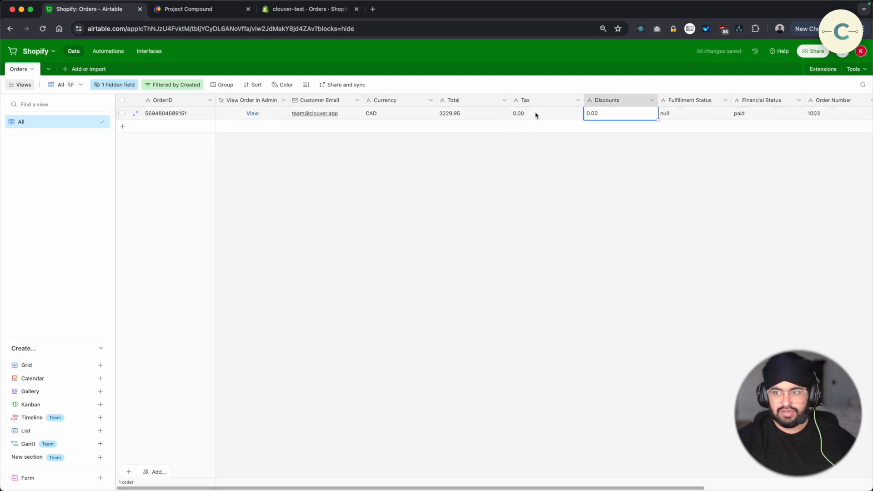
pyautogui.press('Left')
pyautogui.press('Right')
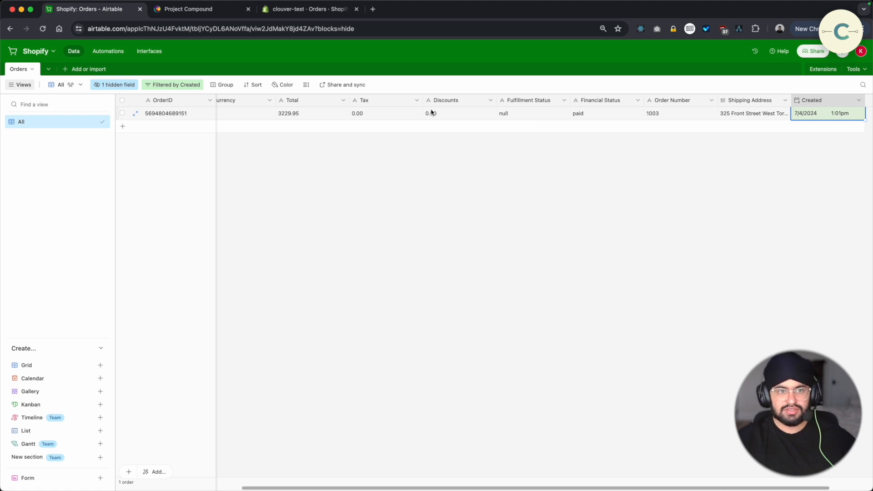
# Delete the Created date condition from the Orders table's filter
pyautogui.click(187, 85)
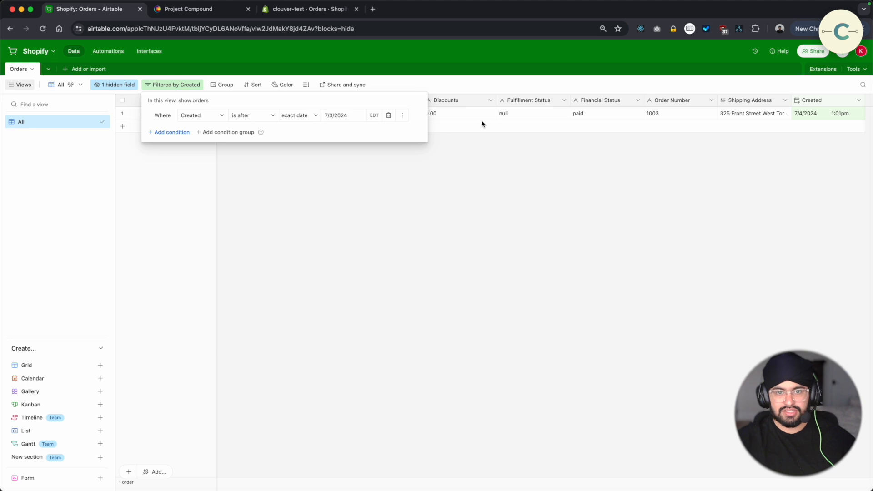
pyautogui.click(389, 115)
pyautogui.click(592, 200)
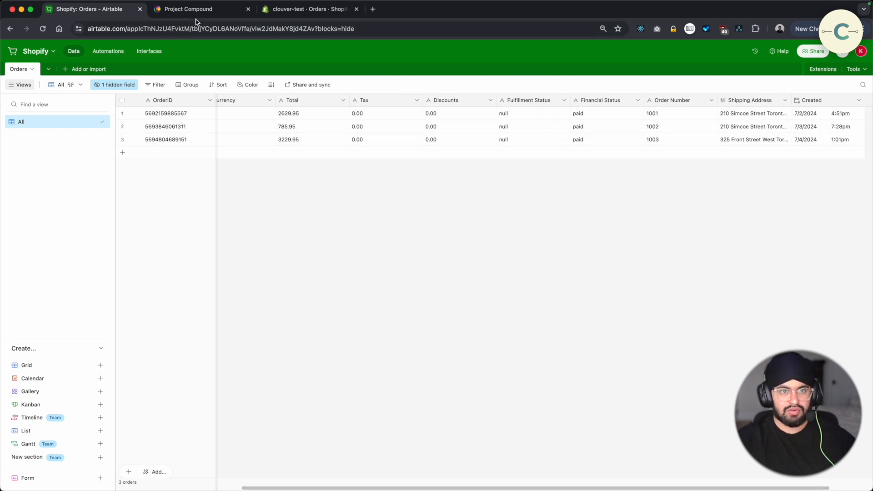
# Review the Shopify orders list and the Project Compound applications dashboard, and return to the Airtable Orders table
pyautogui.click(277, 10)
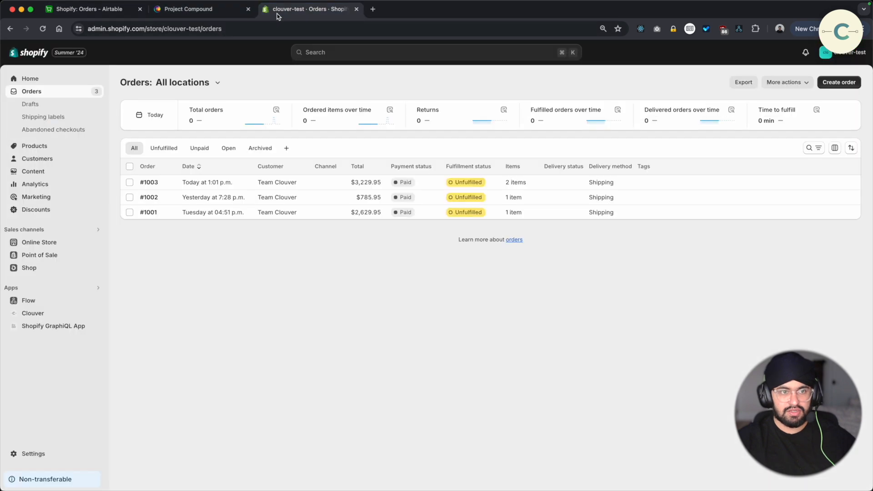
pyautogui.click(211, 10)
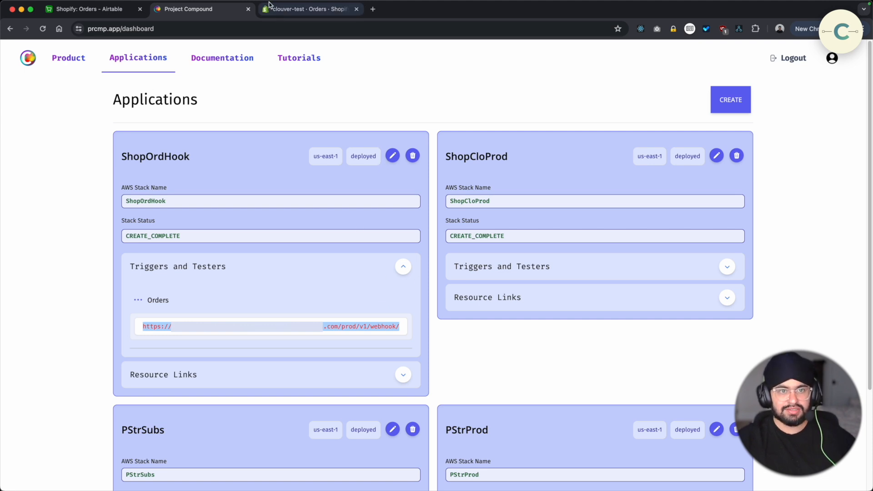
pyautogui.click(281, 11)
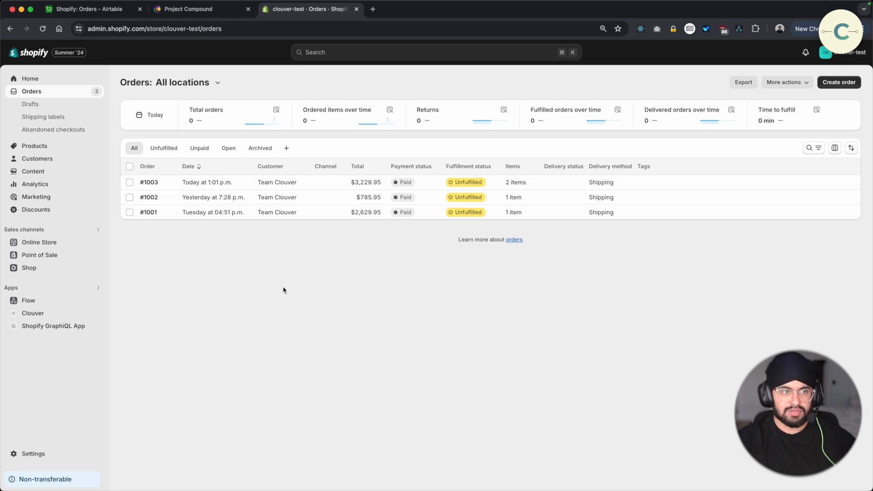
pyautogui.click(97, 17)
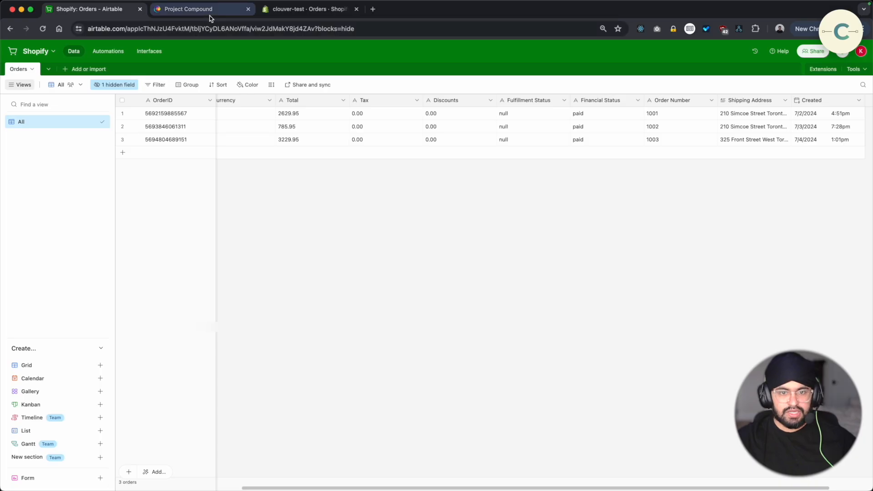
# Switch to Project Compound and open the ShopOrdHook application for editing at its Extraction stage
pyautogui.click(209, 15)
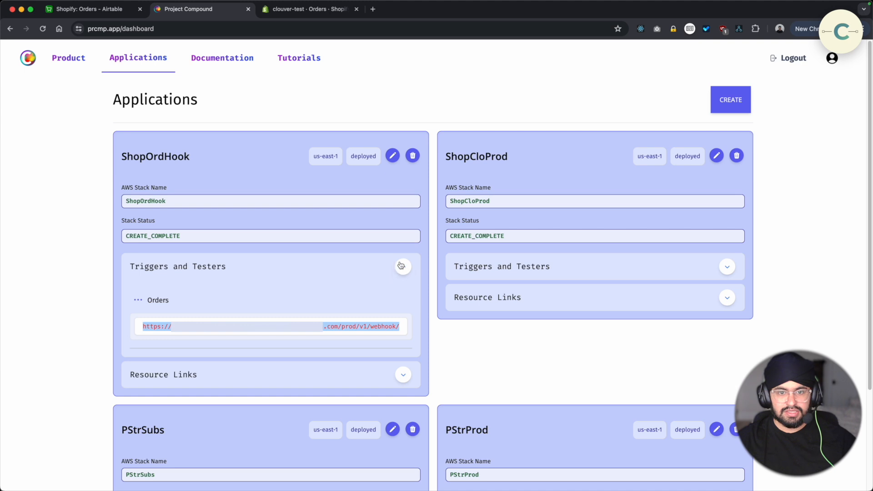
pyautogui.click(391, 157)
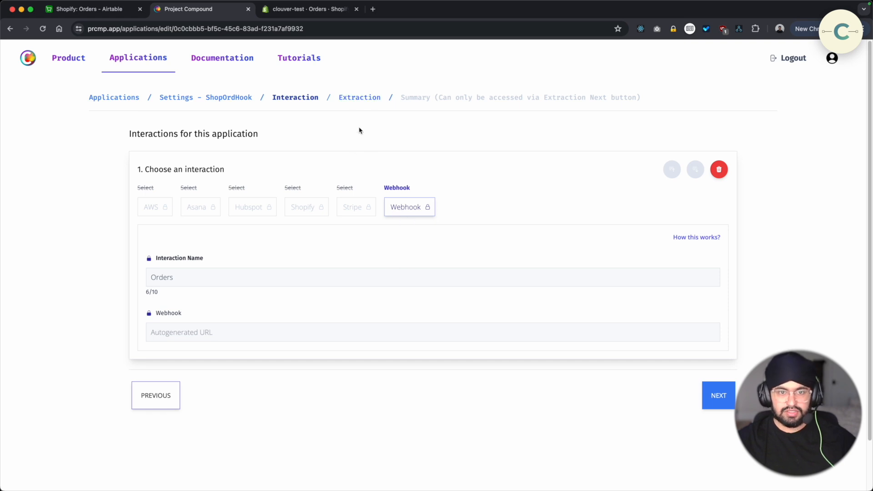
pyautogui.click(354, 105)
# Examine the AWS and Hubspot extraction options available for the Orders interaction, without choosing any
pyautogui.click(163, 209)
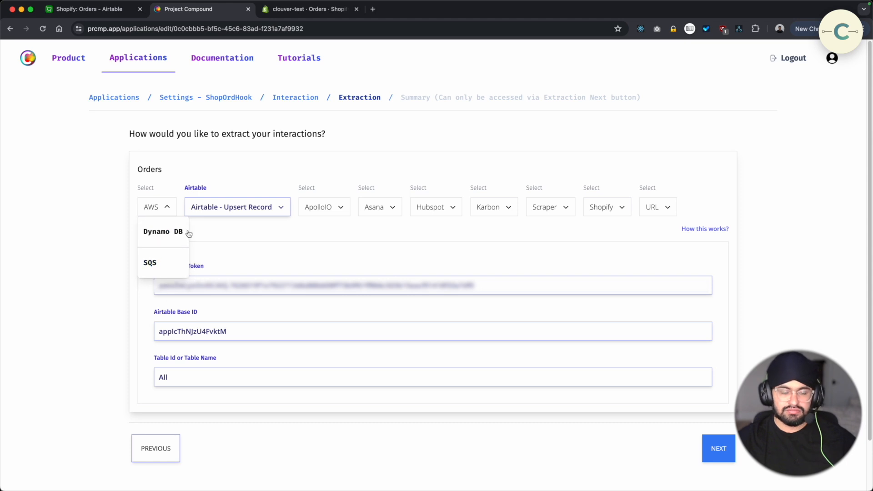
pyautogui.click(342, 159)
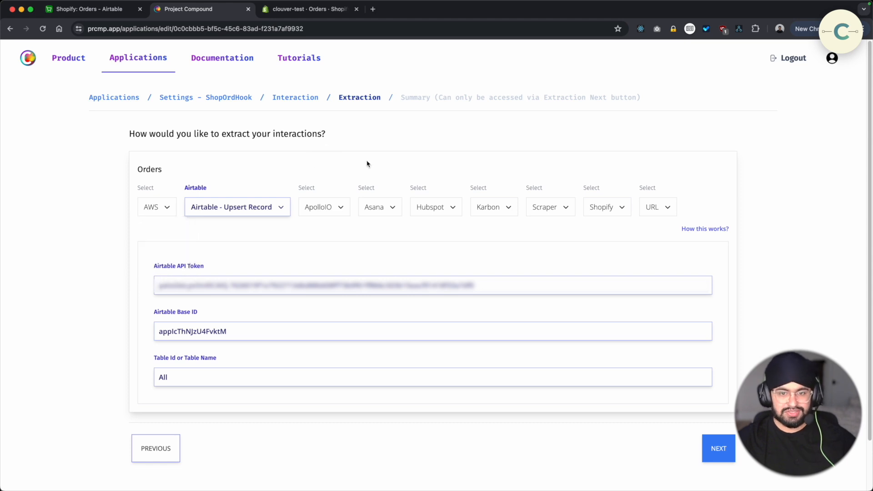
pyautogui.click(450, 208)
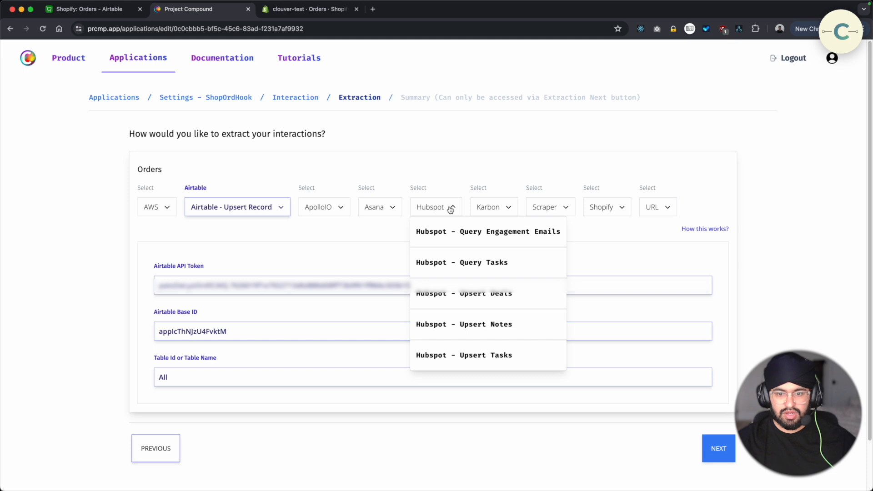
pyautogui.click(453, 174)
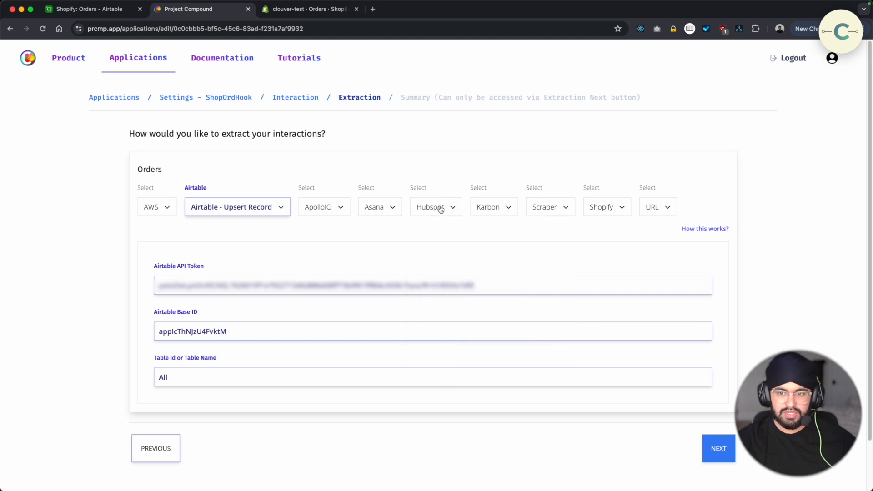